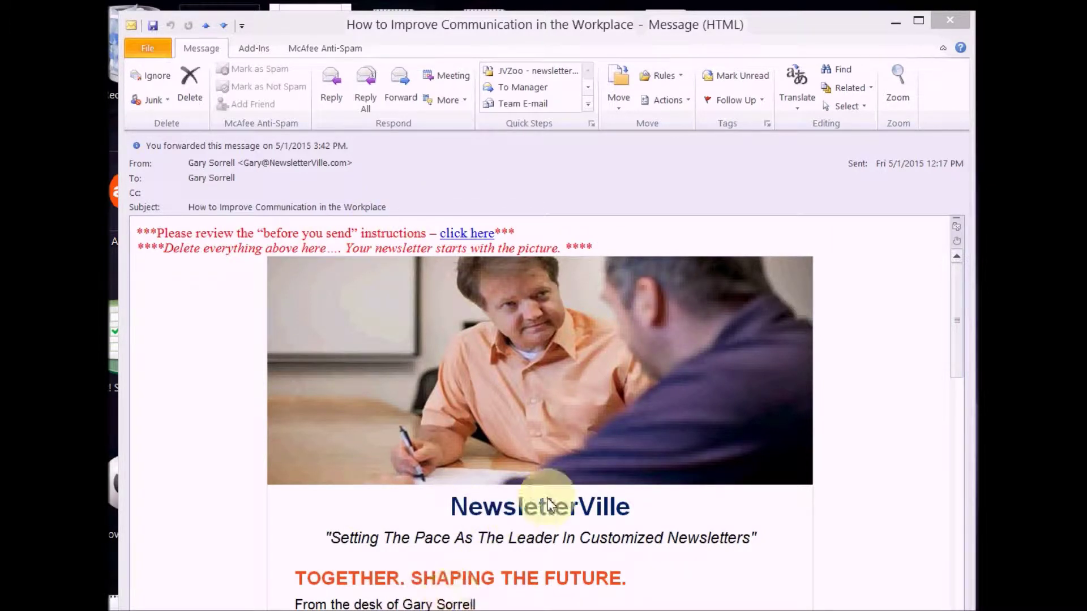
Start a forwarded copy of the newsletter message
mouse_move(953, 290)
mouse_down()
mouse_move(957, 566)
mouse_move(964, 276)
mouse_up()
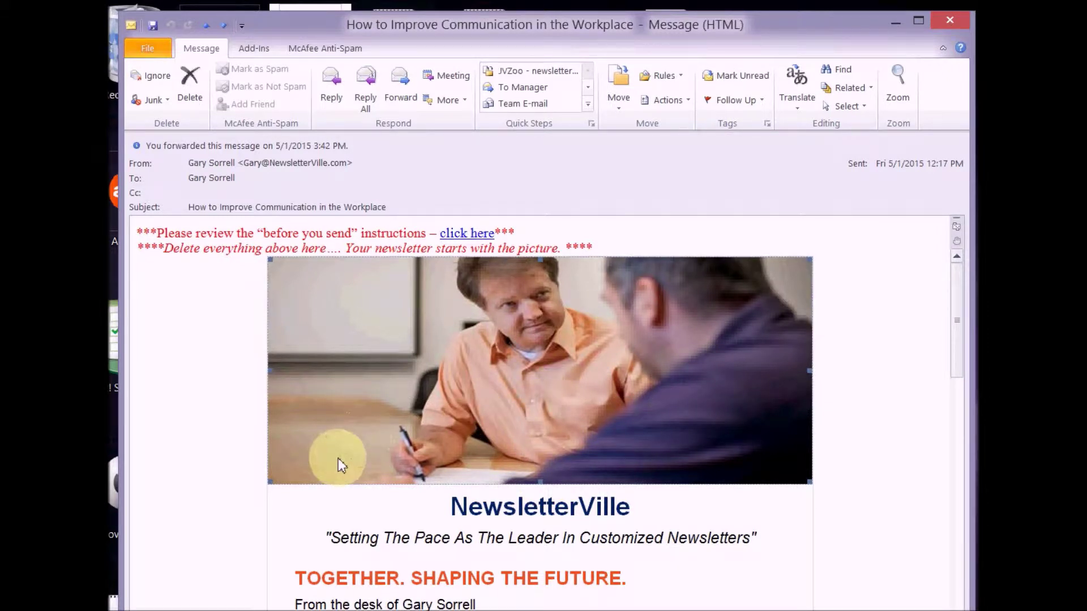
click(402, 87)
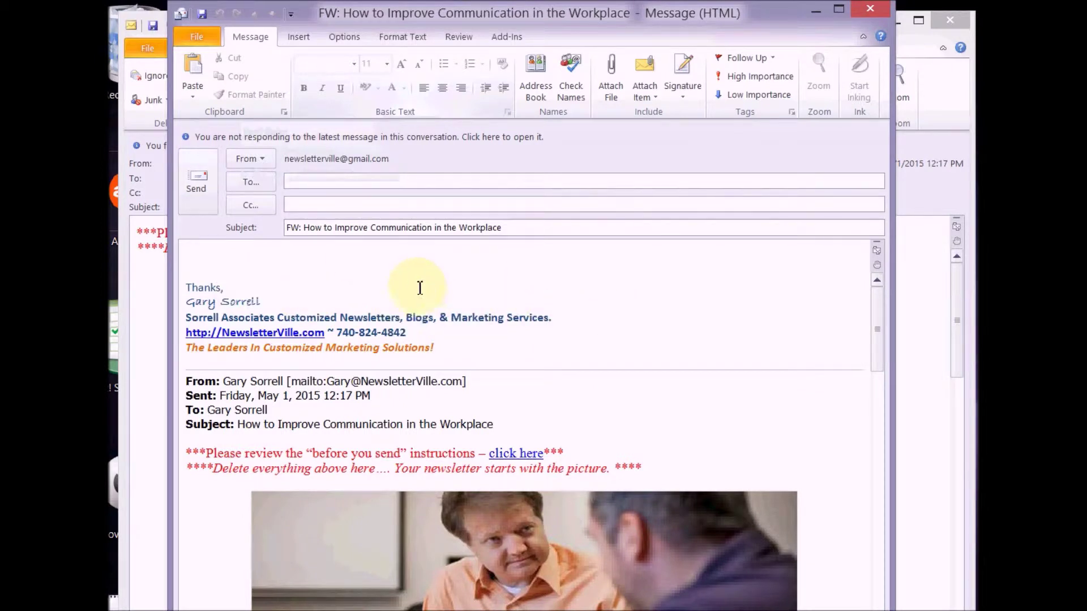
click(233, 252)
shift+click(655, 468)
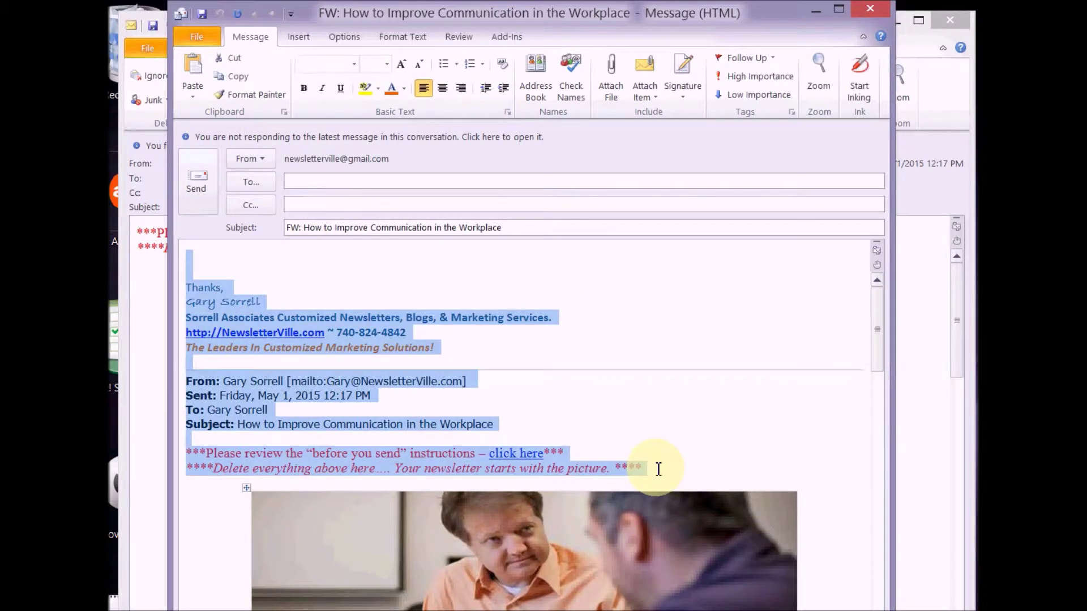
click(285, 260)
Address the forward to the test contact picked from the 'test' autocomplete suggestions
click(360, 181)
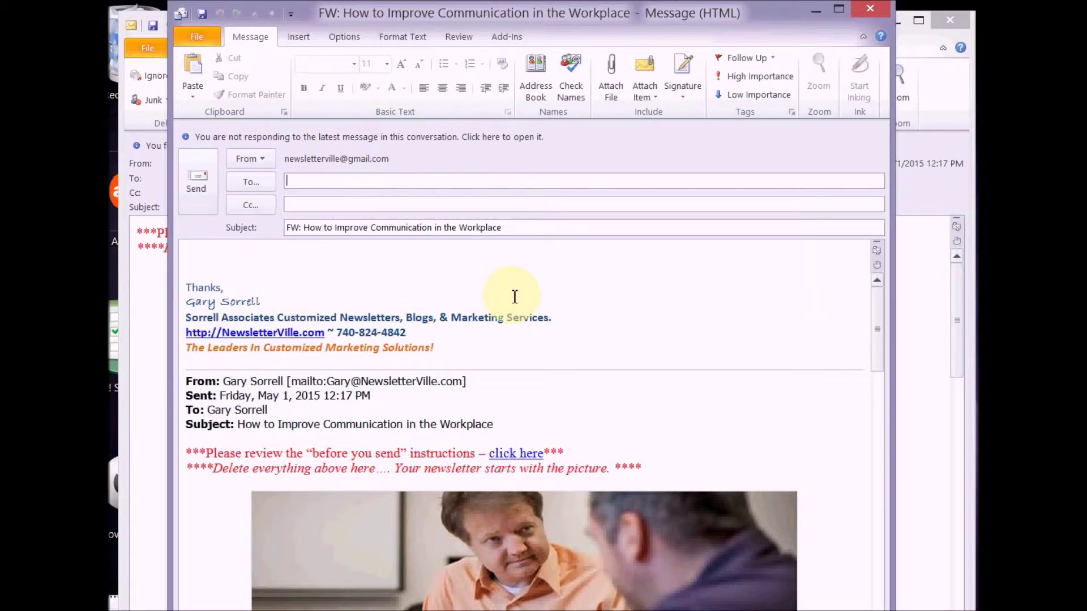
text(test)
click(359, 201)
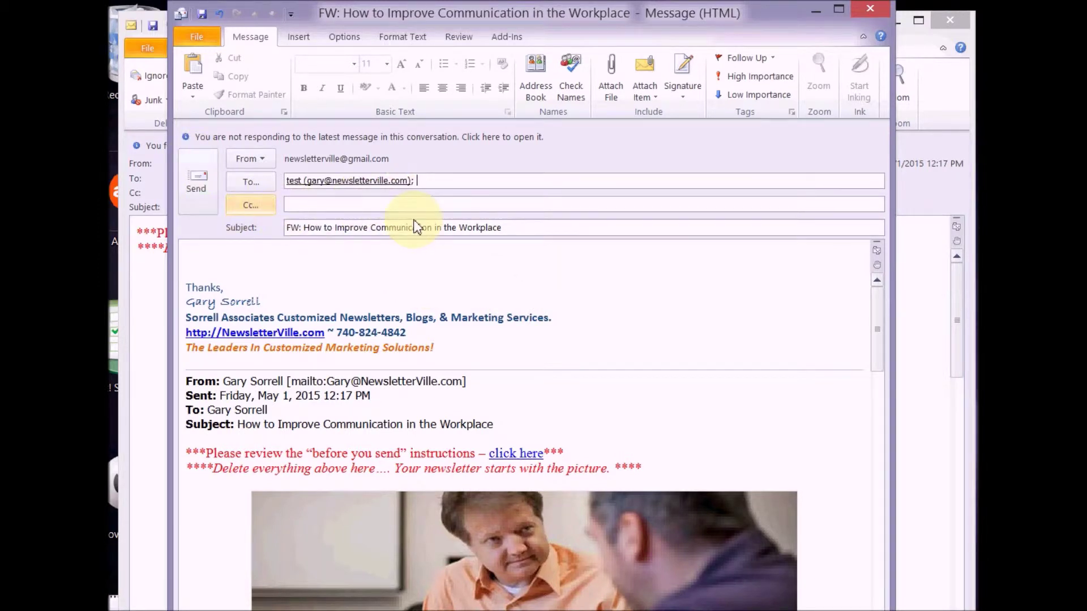
click(259, 209)
Add a consecutive range of address-book contacts, first to last, as Bcc recipients
click(242, 210)
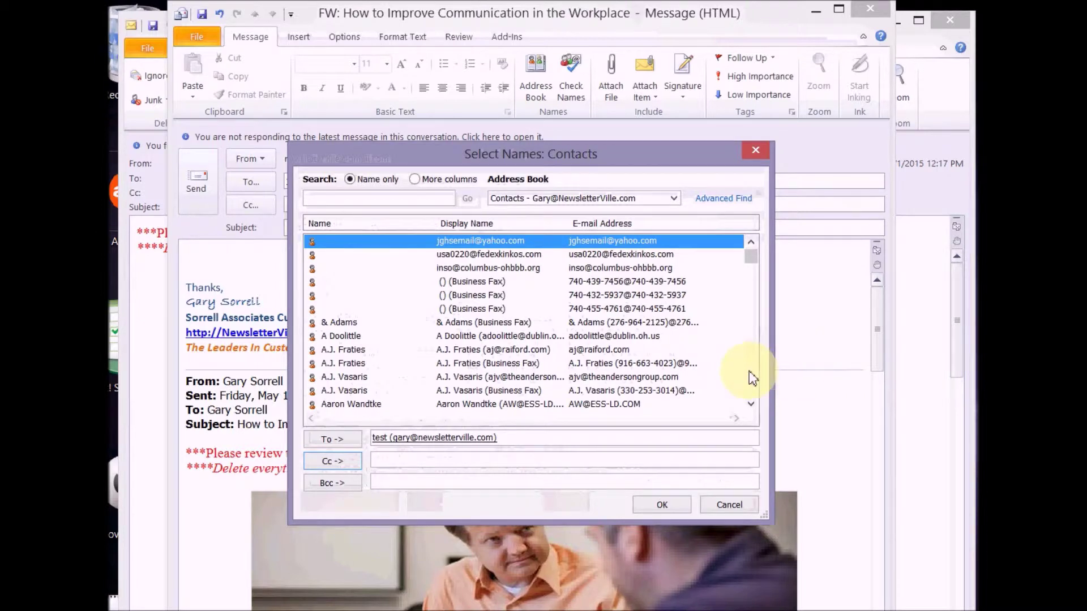
scroll(749, 371, down, 5)
click(365, 281)
shift+click(362, 390)
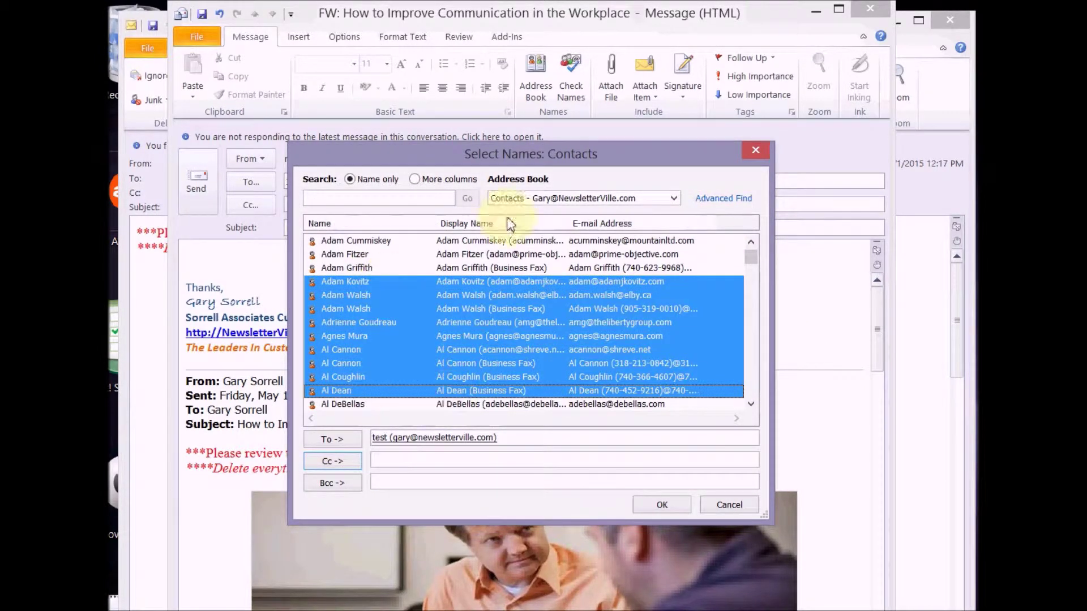
click(329, 488)
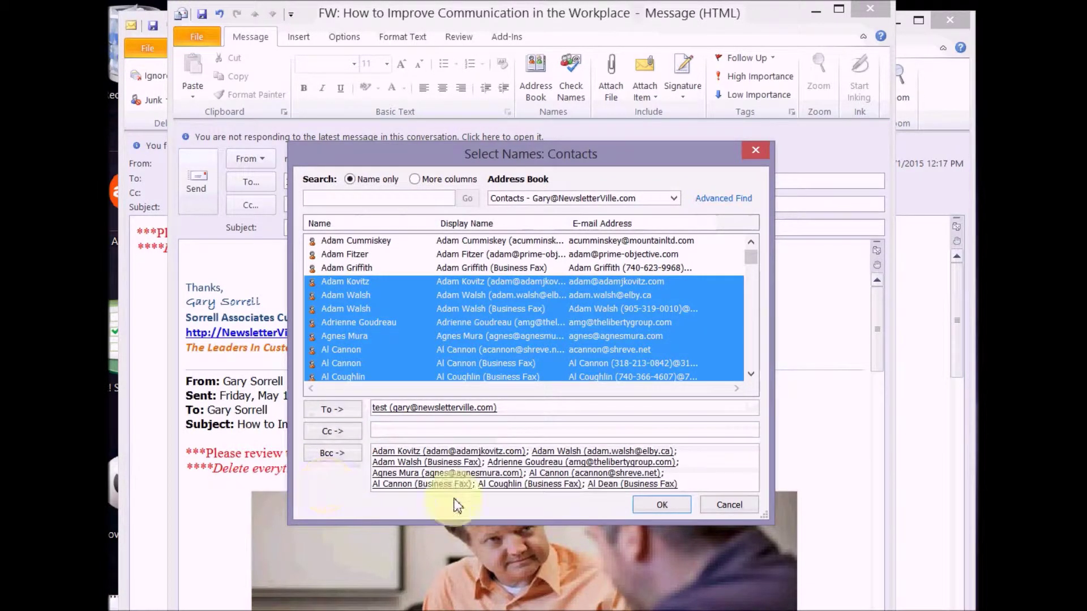
click(652, 506)
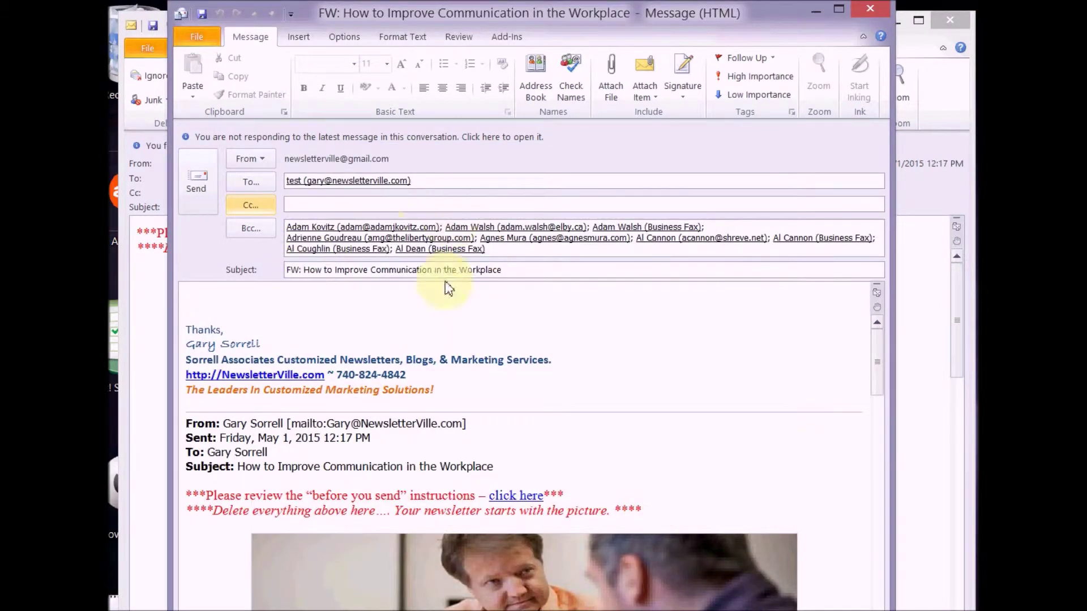
Remove all blind-copy recipients from the Bcc field
mouse_move(339, 249)
click(413, 179)
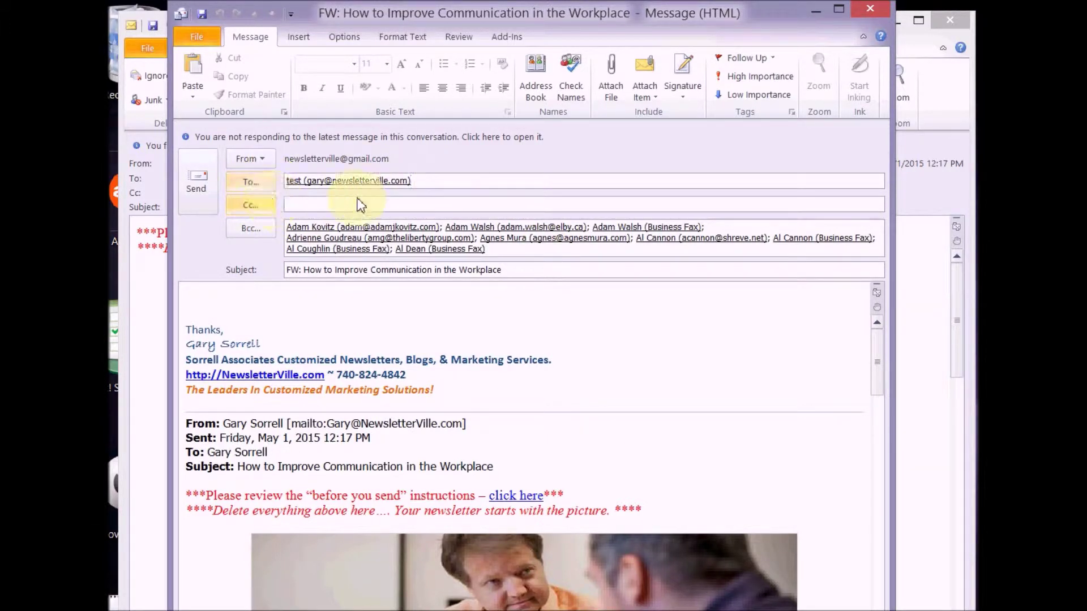
click(512, 252)
key(ctrl+a)
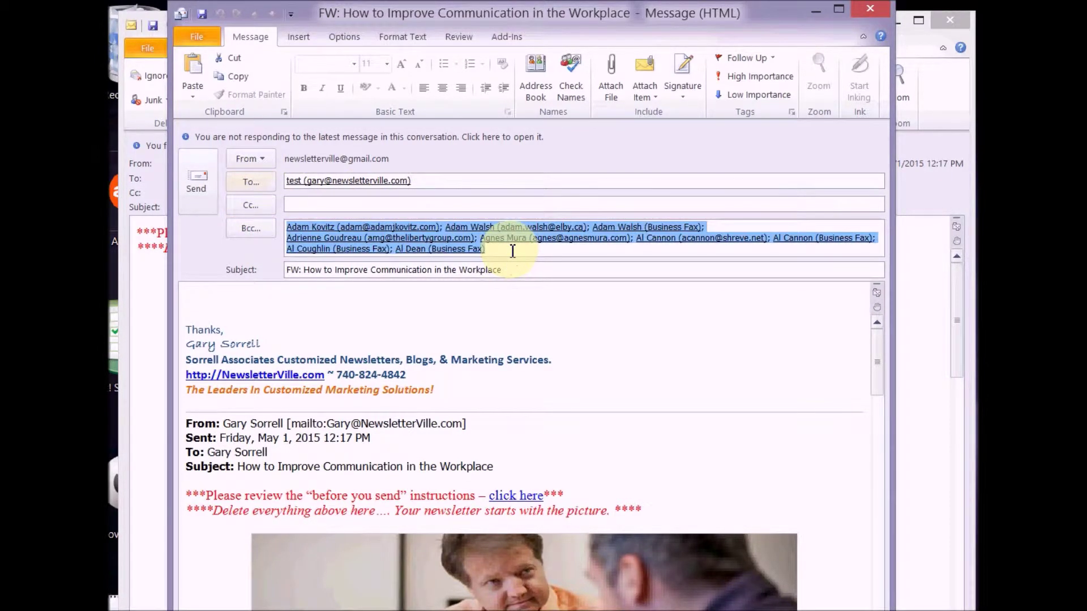
key(Delete)
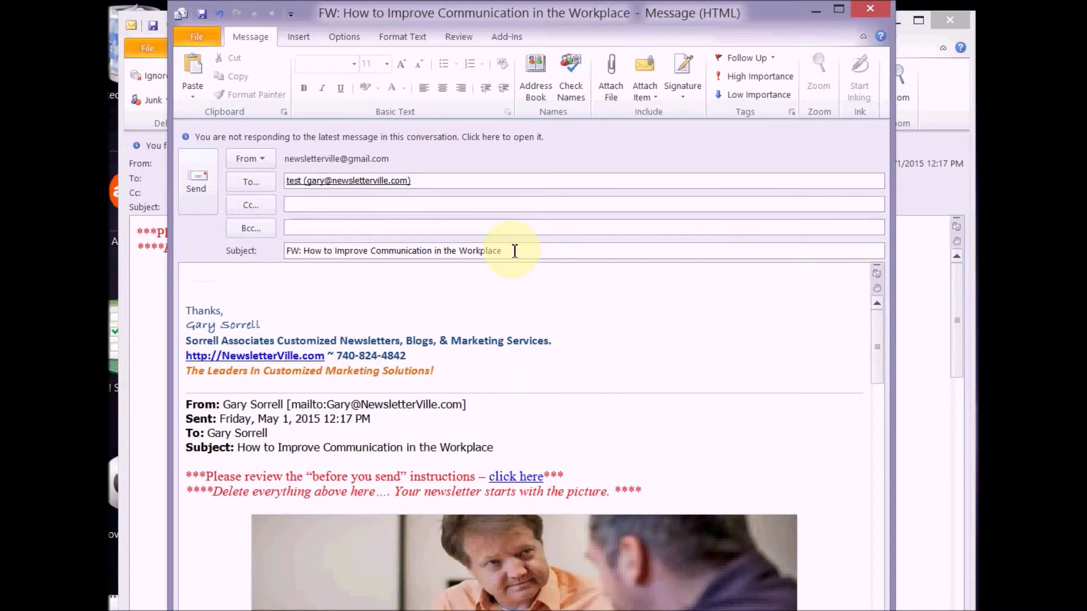
Delete the FW: prefix so the subject reads 'How to Improve Communication in the Workplace'
click(304, 251)
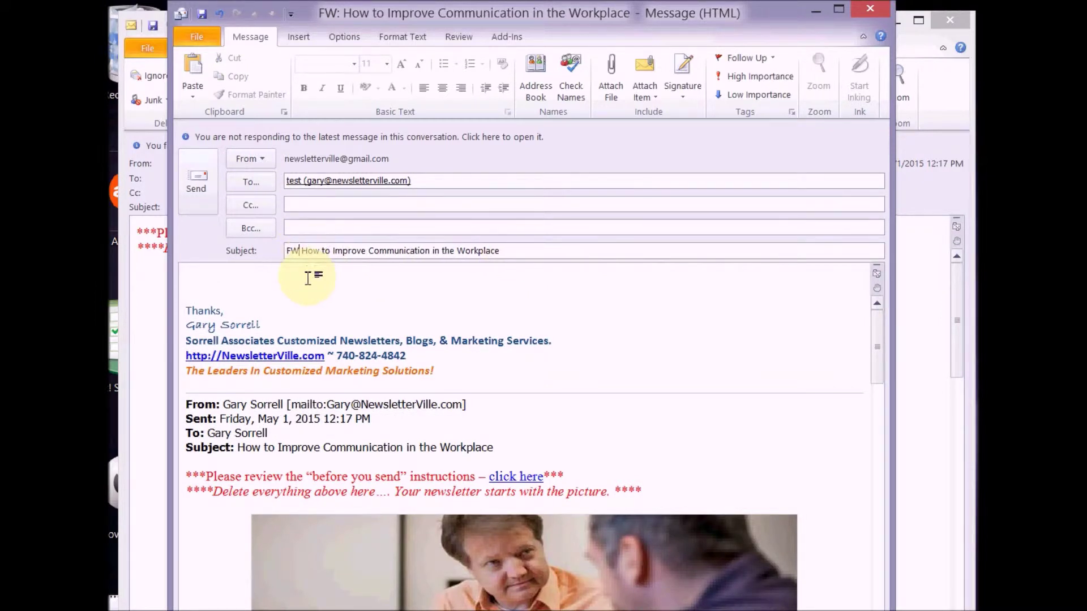
key(BackSpace)
key(BackSpace)
key(BackSpace)
key(BackSpace)
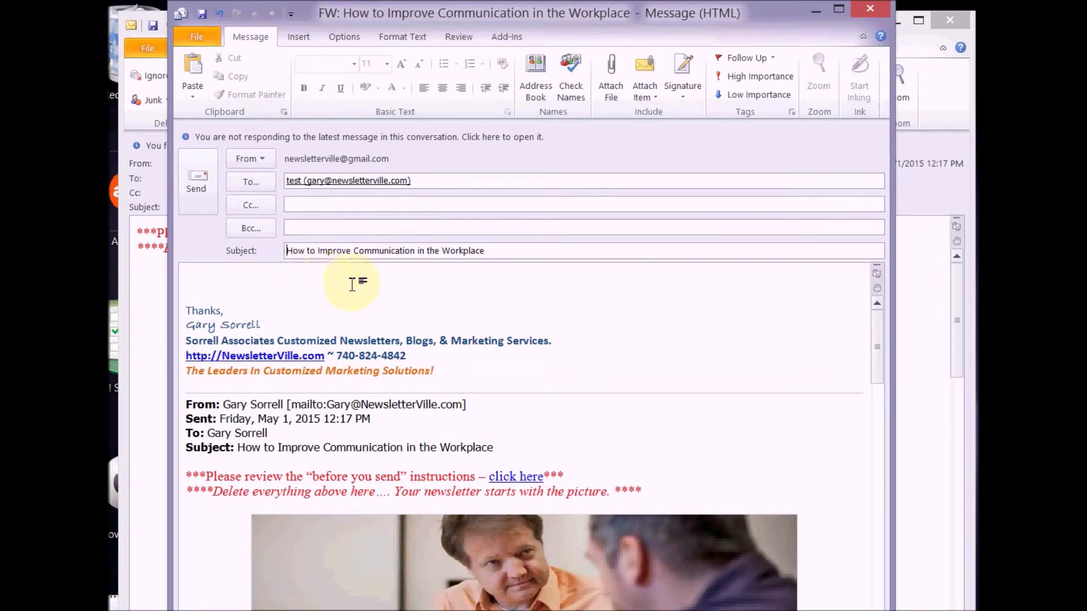
click(241, 274)
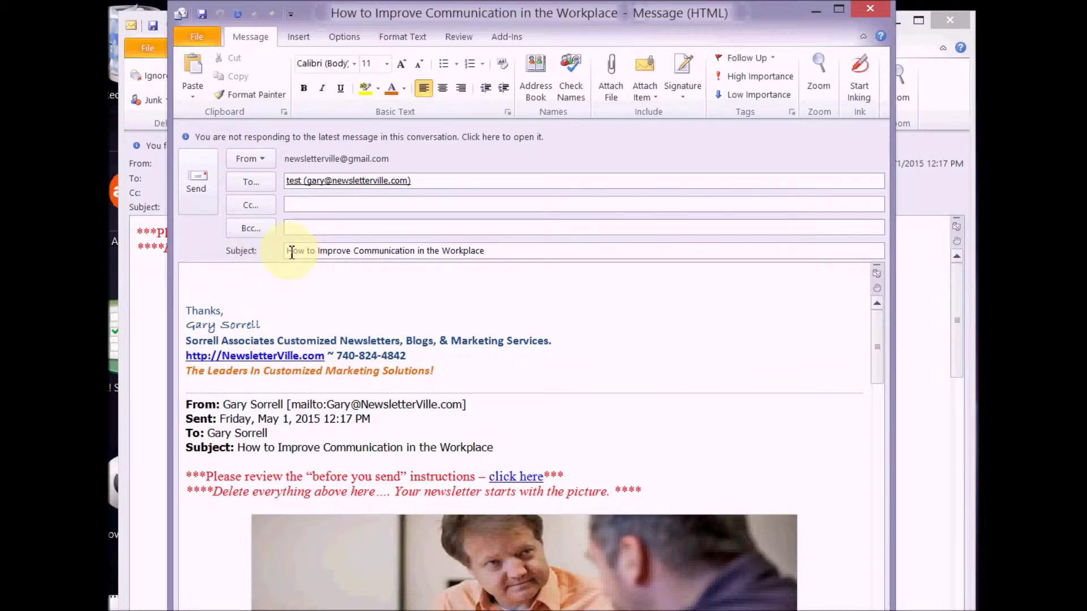
drag(290, 250, 498, 260)
Delete the signature, forwarding header and instruction lines above the newsletter picture
click(491, 275)
drag(552, 476, 302, 482)
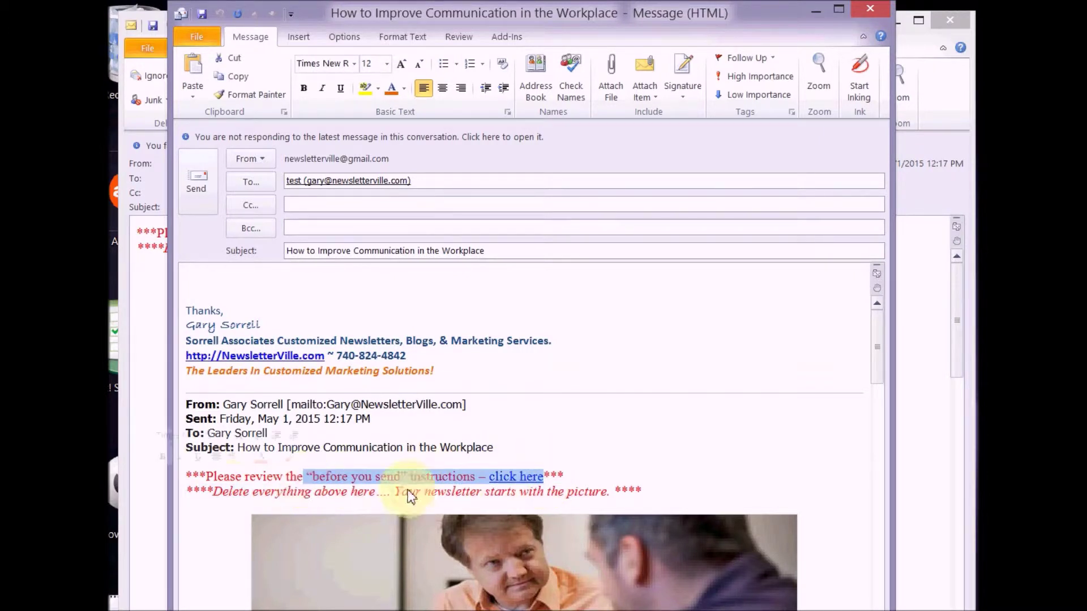
click(578, 474)
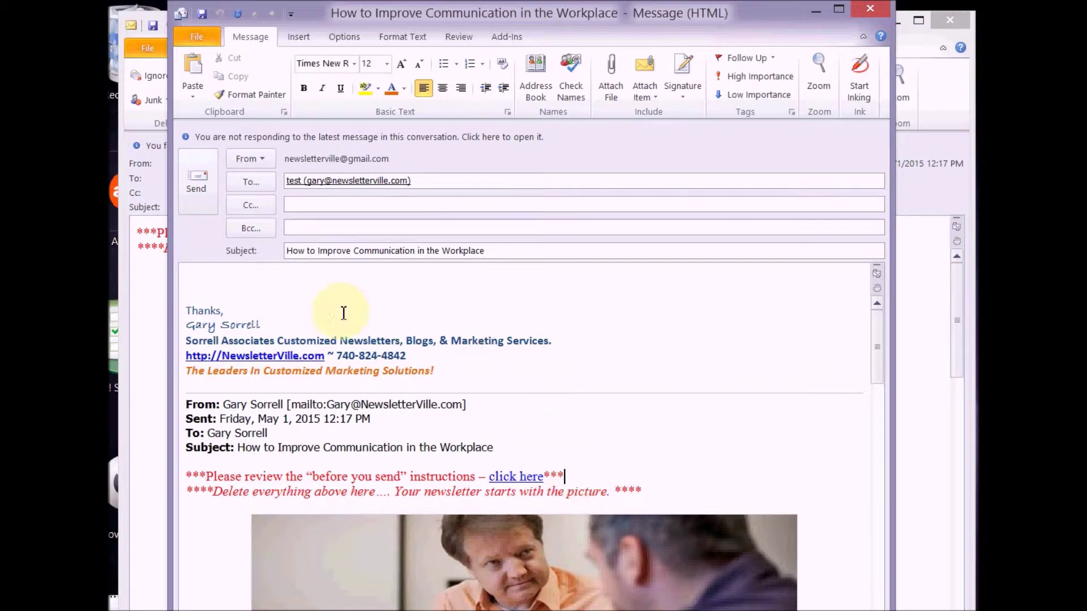
click(191, 280)
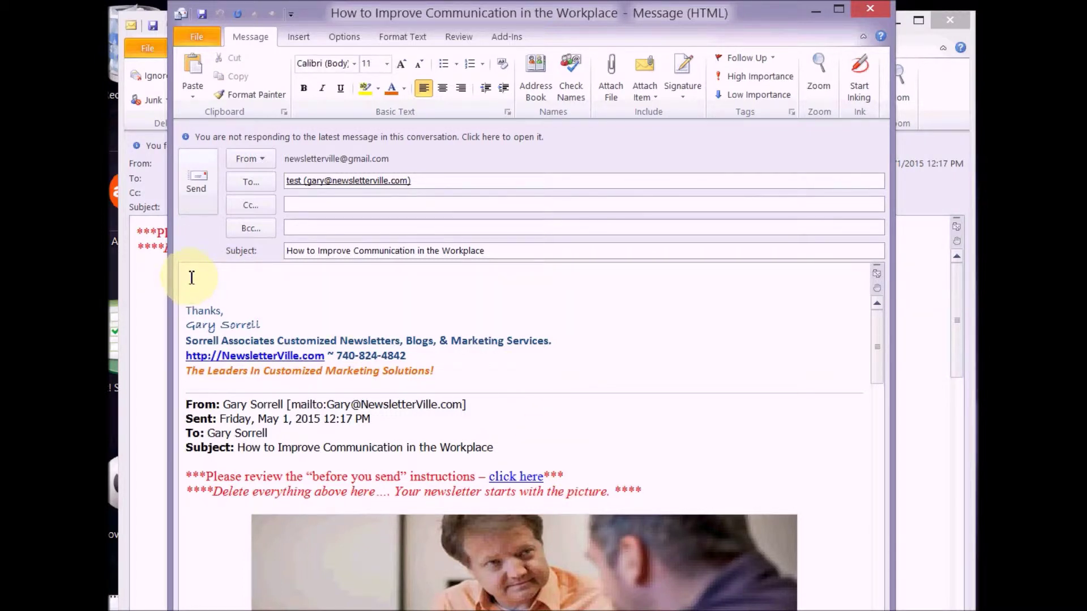
shift+click(649, 487)
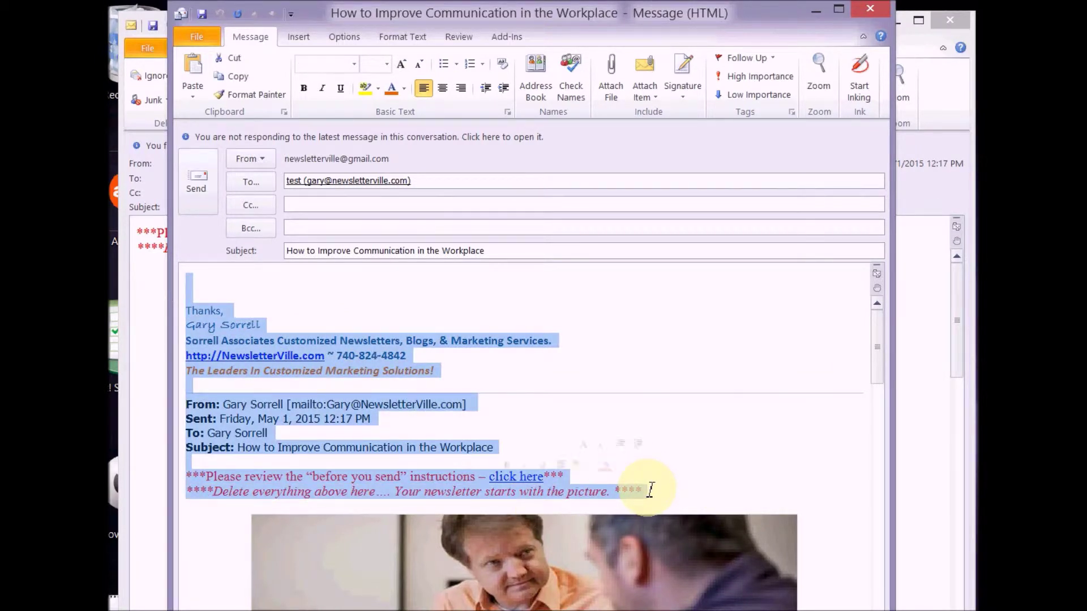
key(Delete)
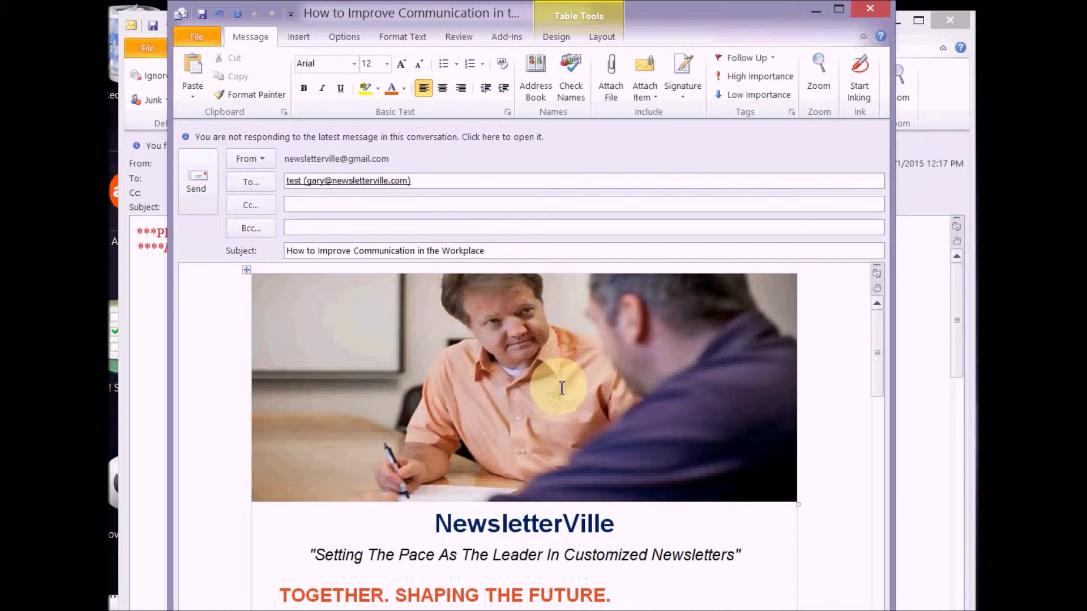
Shrink the header picture's height into a narrow banner above the NewsletterVille heading
click(532, 398)
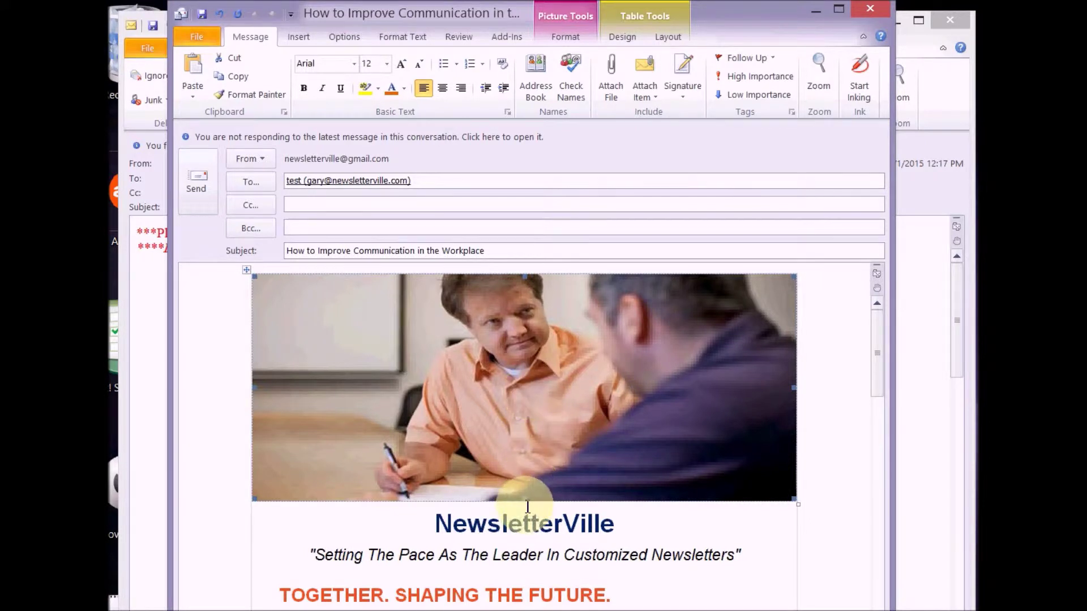
drag(525, 502, 523, 422)
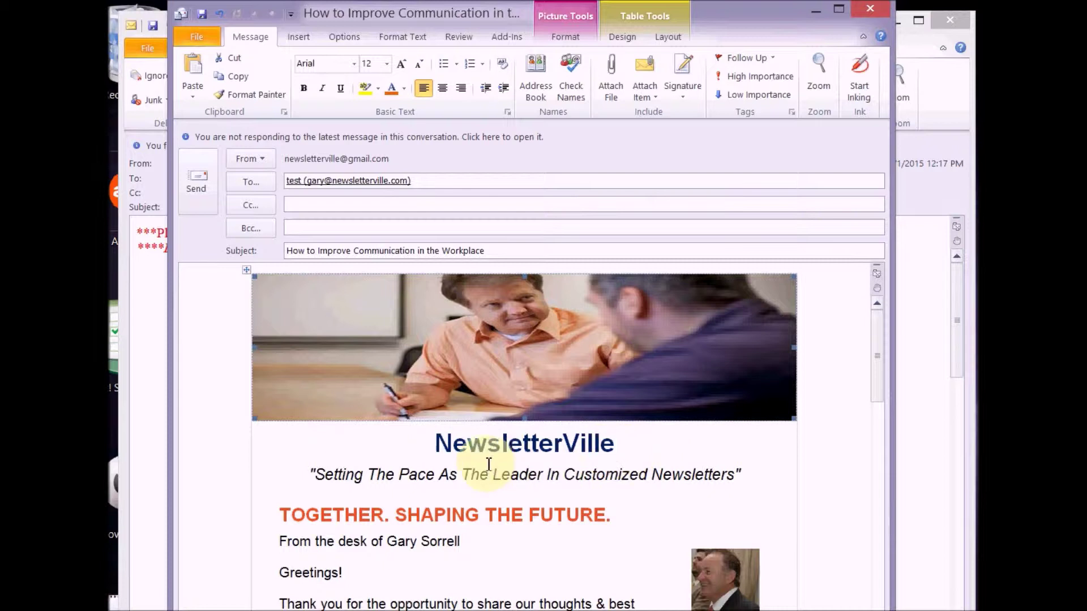
click(440, 447)
drag(440, 447, 620, 449)
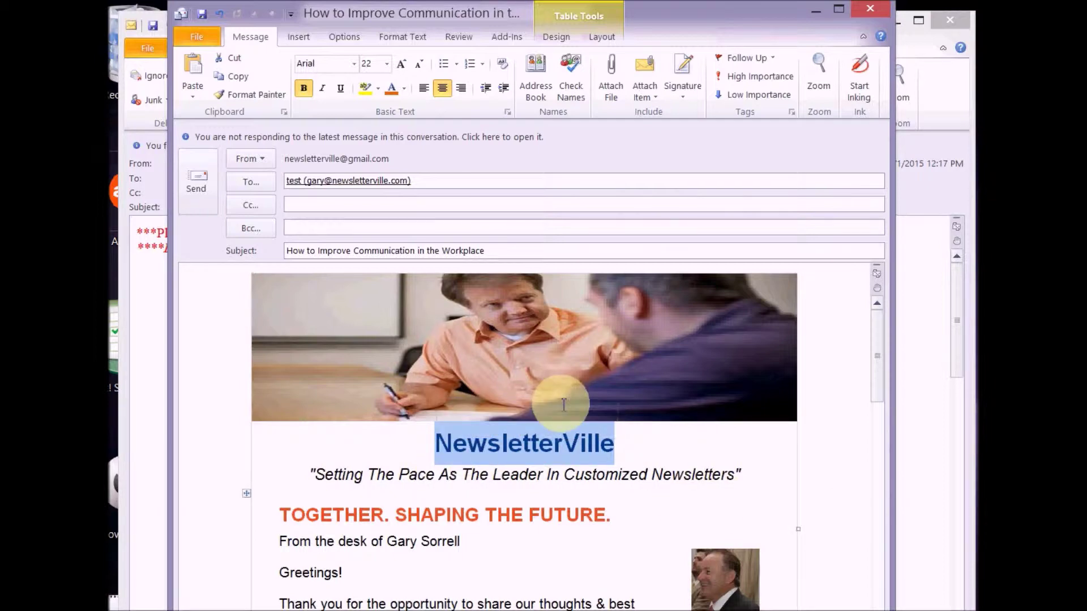
Replace the NewsletterVille heading with the 'SA logo 2014 -2' picture below the banner
click(300, 37)
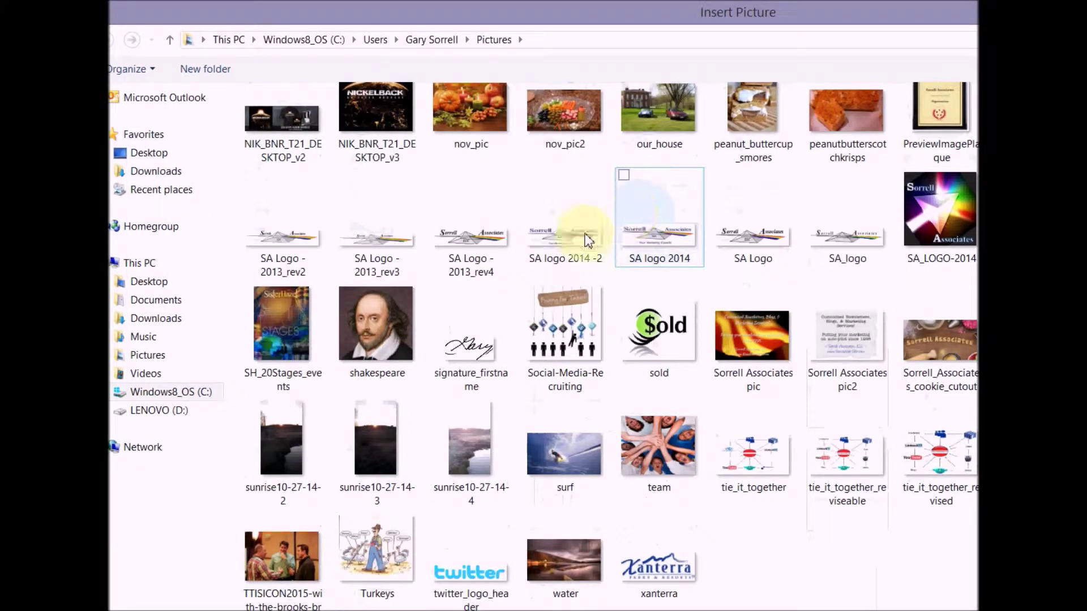
click(569, 226)
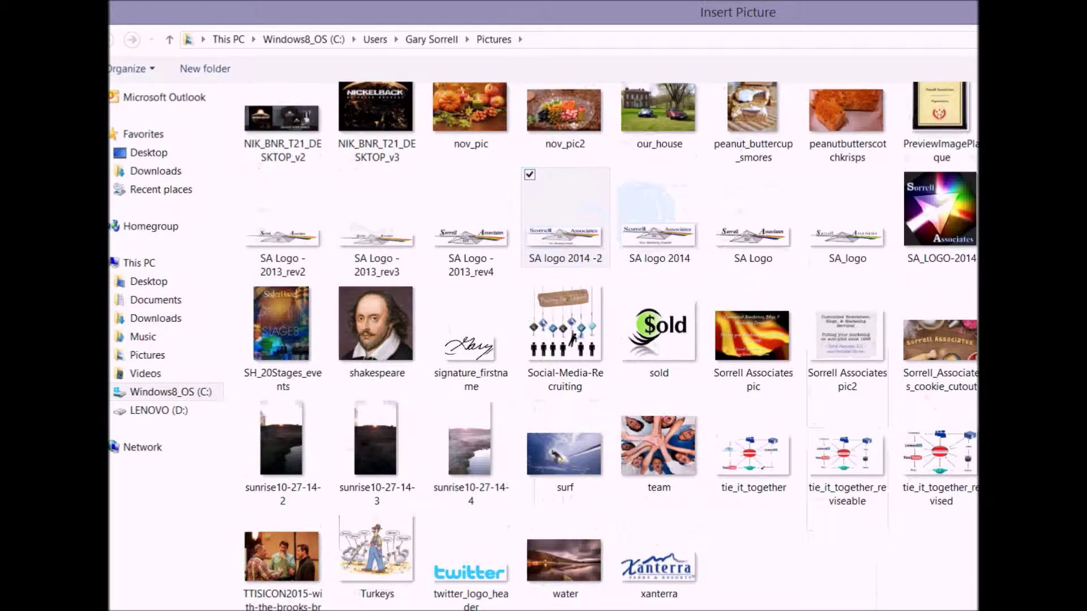
click(933, 591)
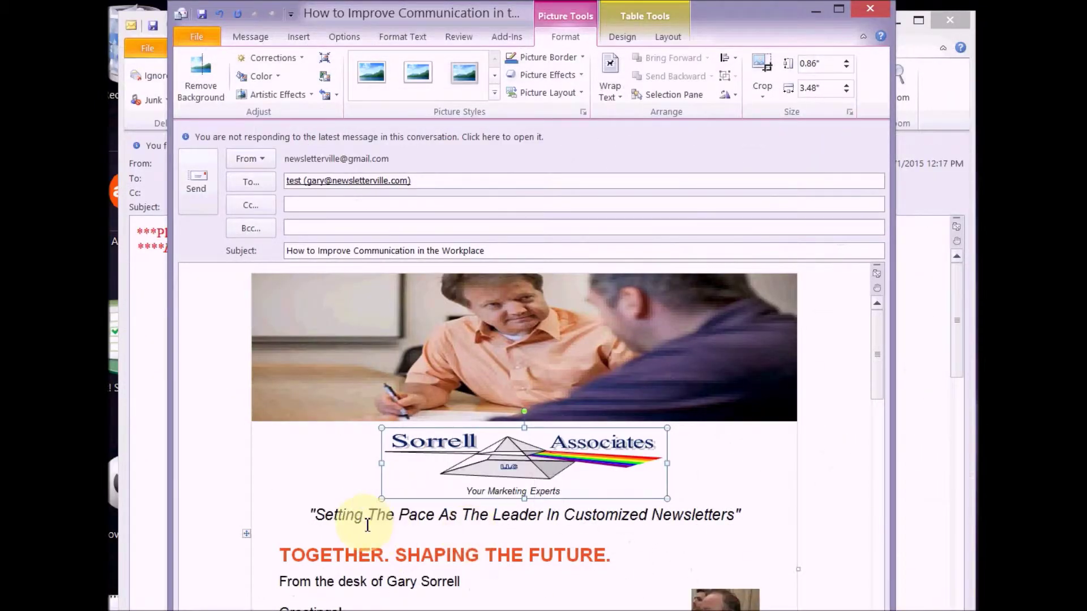
click(346, 515)
drag(322, 516, 734, 517)
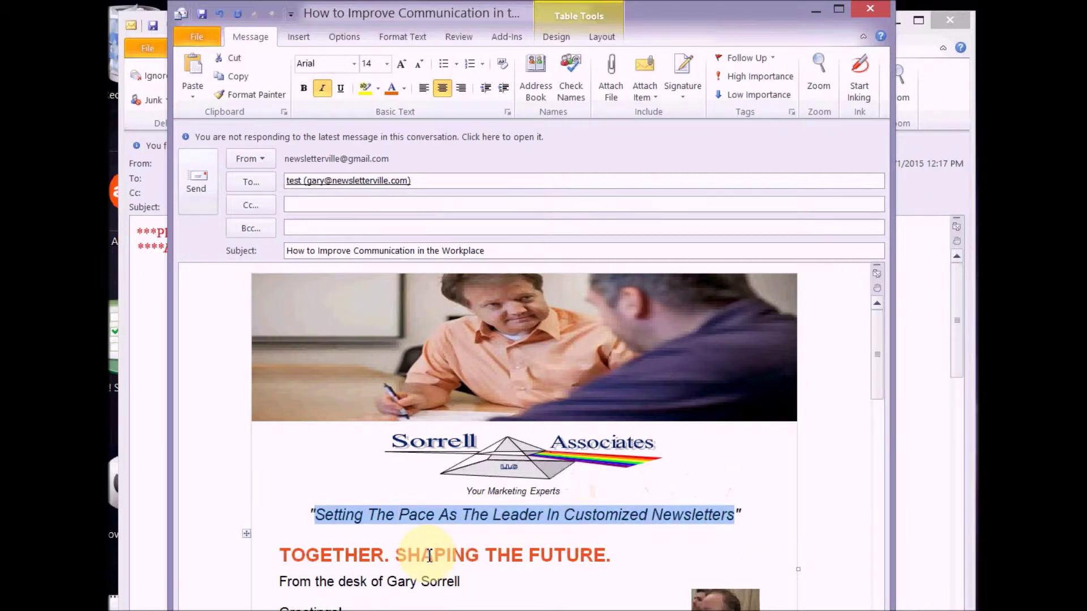
Type the tagline 'Putting your marketing on auto-pilot!' under the logo
text(Putting)
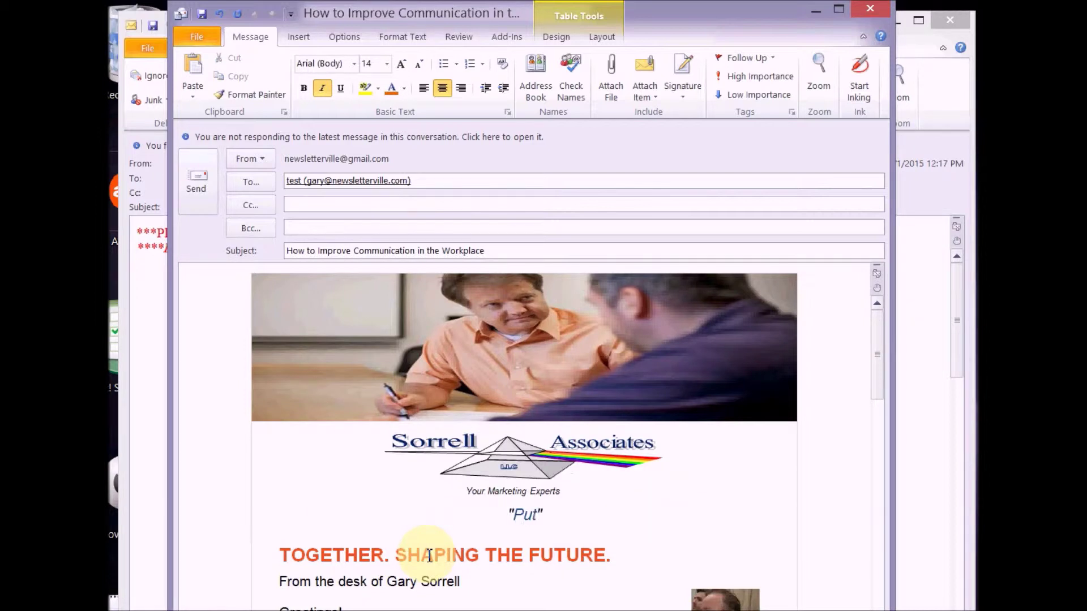
text( your marketi)
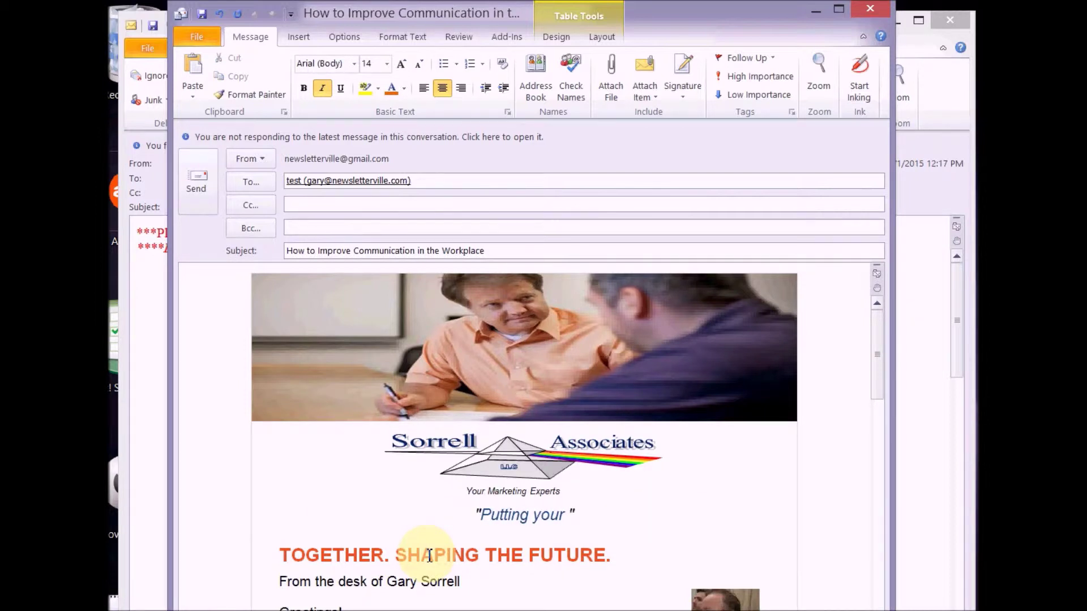
text(ng on auto-)
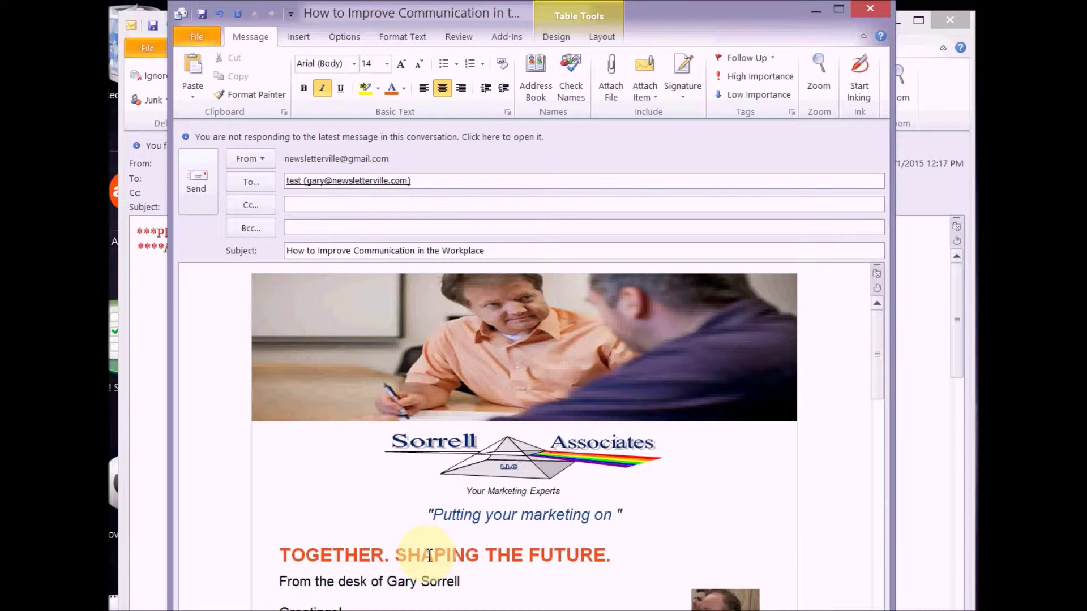
text(pilot!)
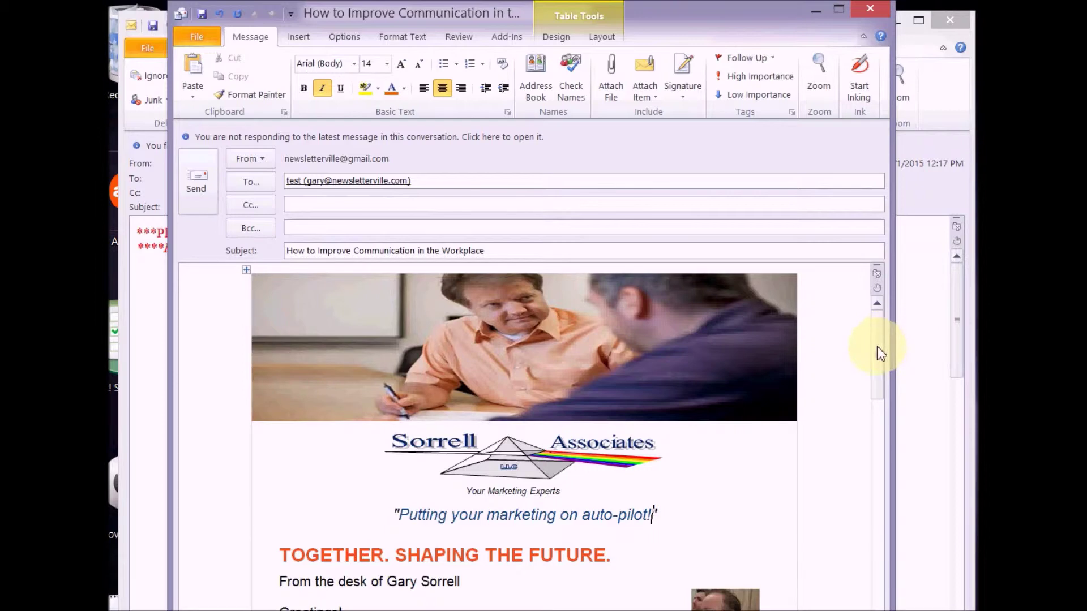
Remove TOGETHER so the orange heading reads 'SHAPING THE FUTURE.'
drag(877, 347, 883, 398)
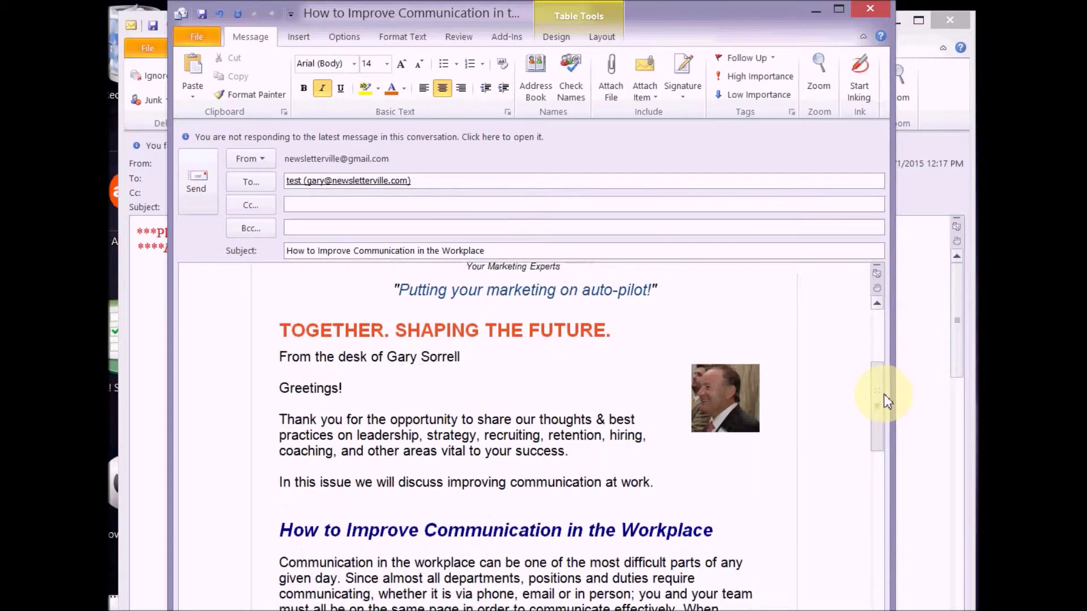
scroll(887, 402, up, 1)
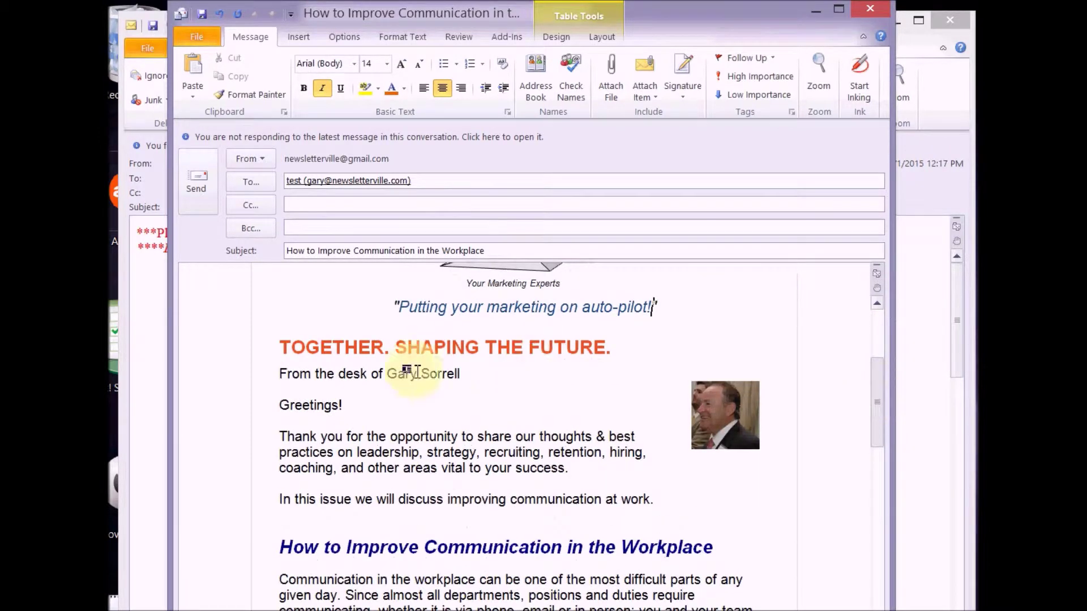
click(289, 348)
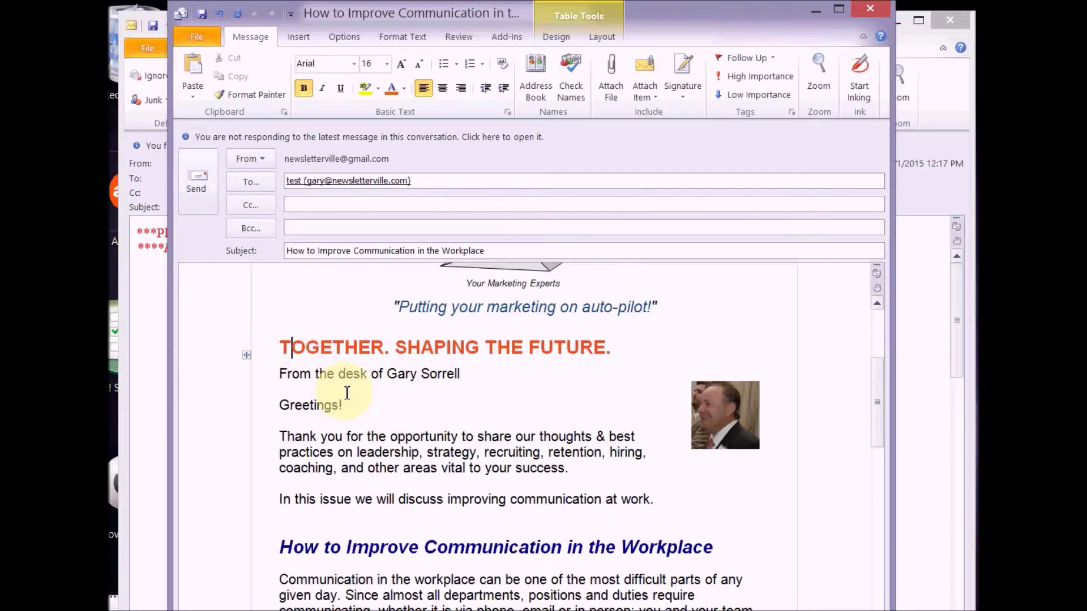
text(o)
key(BackSpace)
key(Delete)
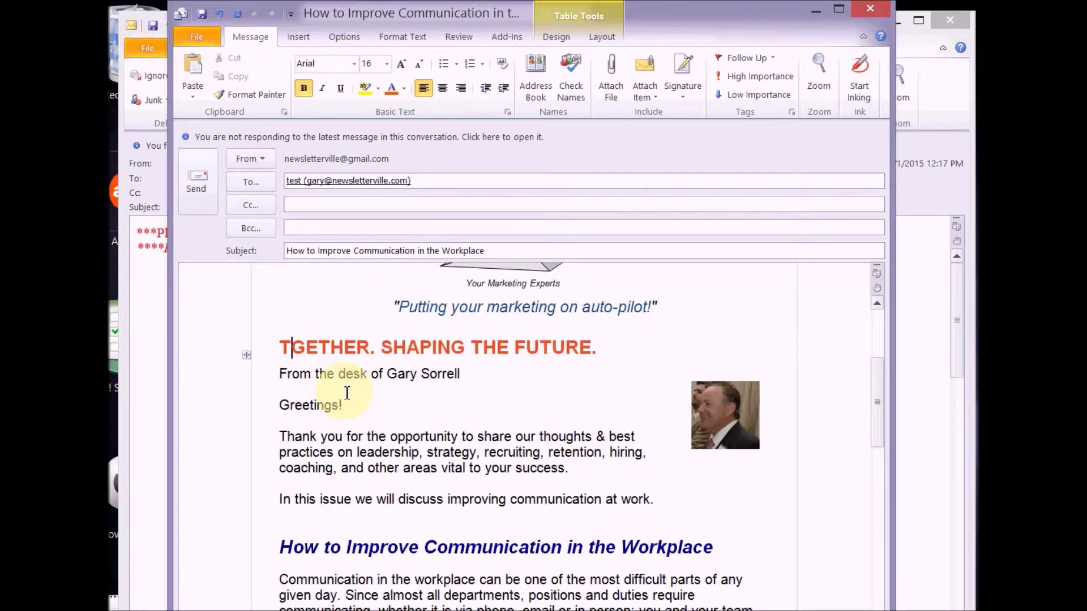
key(Delete)
key(Delete)
key(Delete)
key(Delete)
key(Delete)
key(Delete)
key(Delete)
key(Delete)
key(Delete)
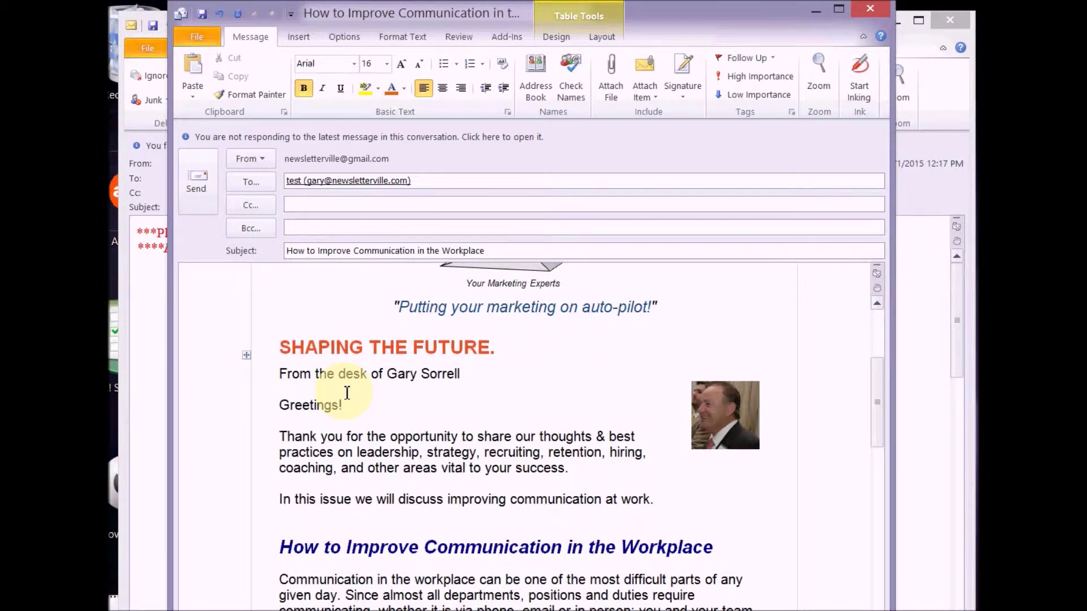
Delete the headshot photo beside the greeting, then undo to restore it
click(709, 399)
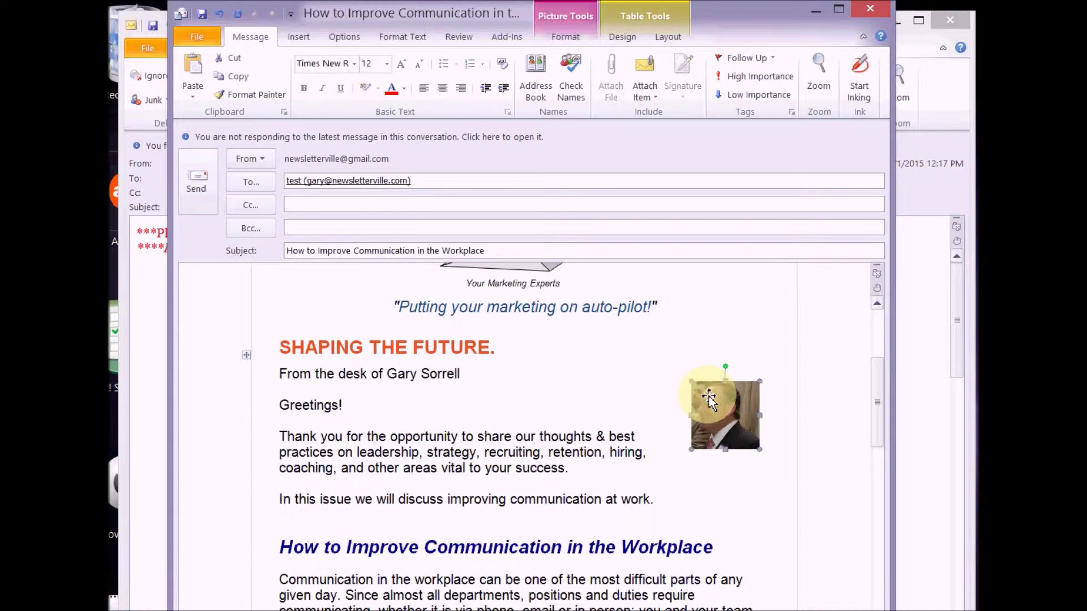
click(628, 471)
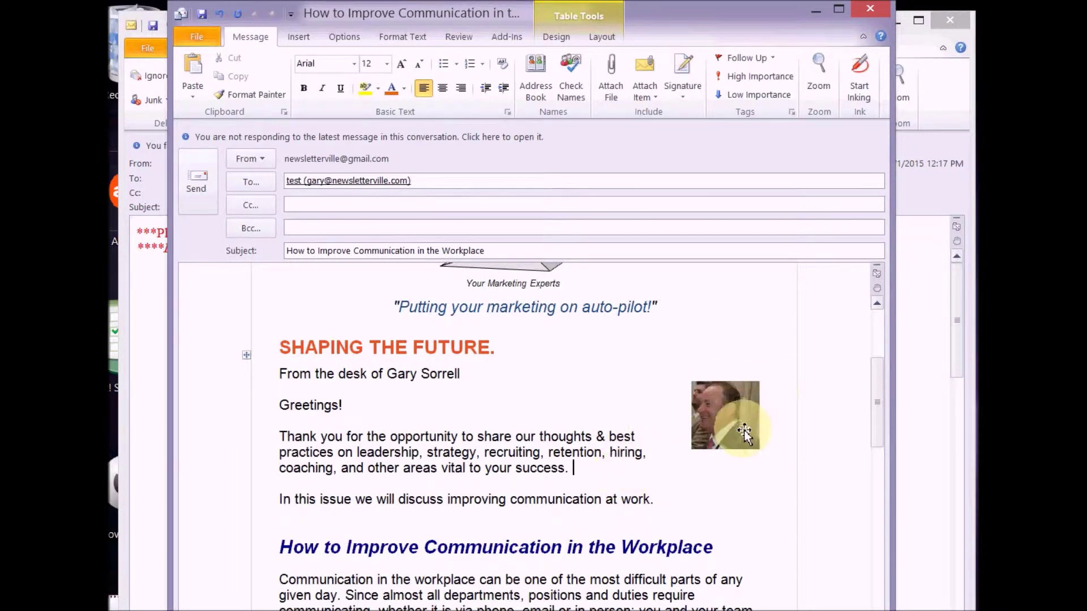
key(Delete)
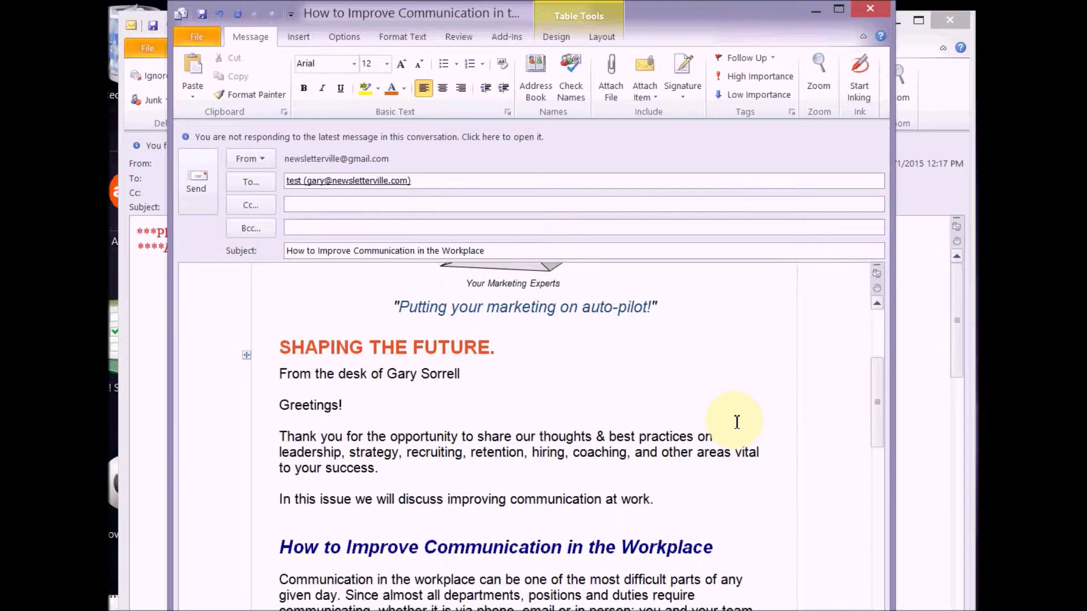
key(ctrl+z)
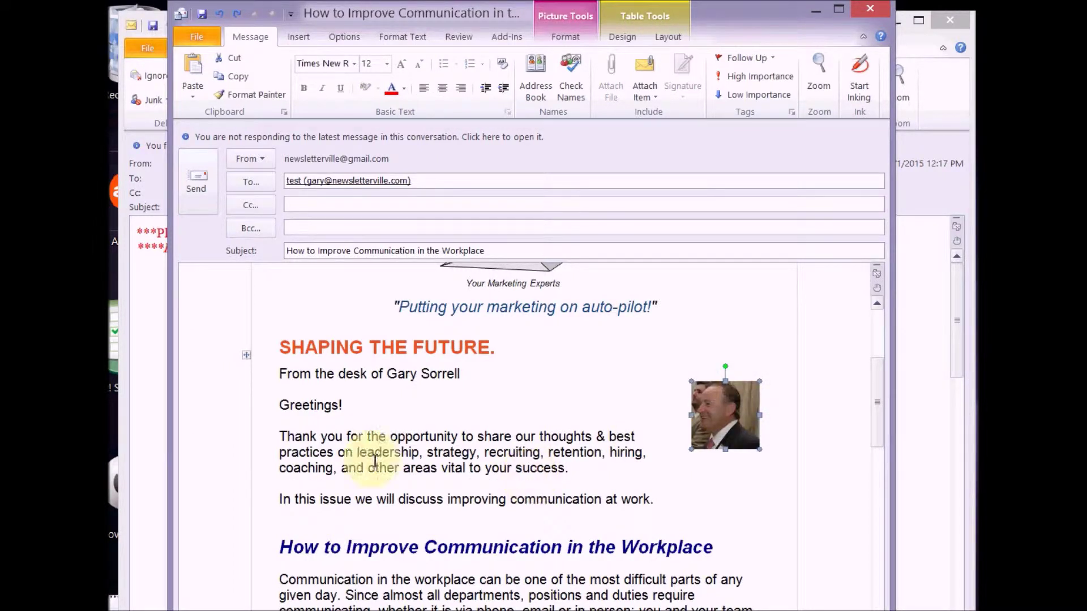
click(280, 436)
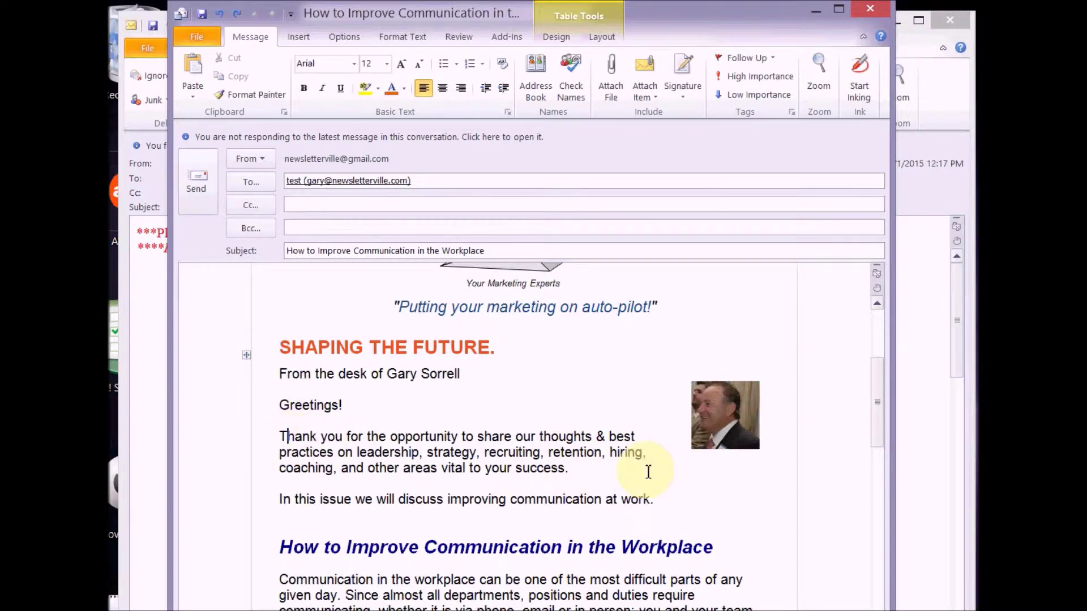
click(569, 469)
scroll(575, 440, down, 2)
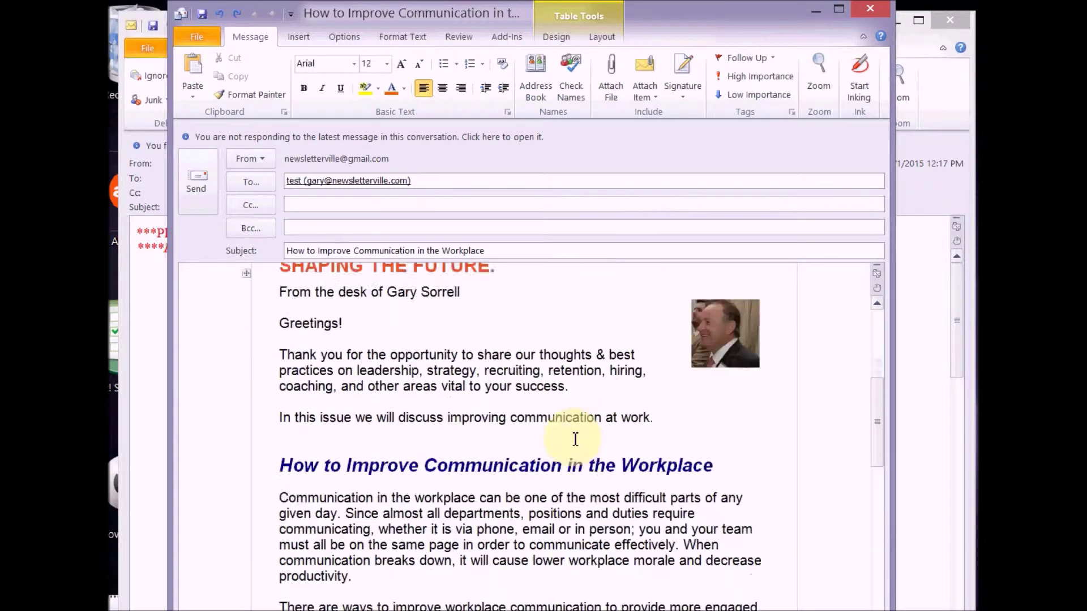
scroll(575, 439, down, 2)
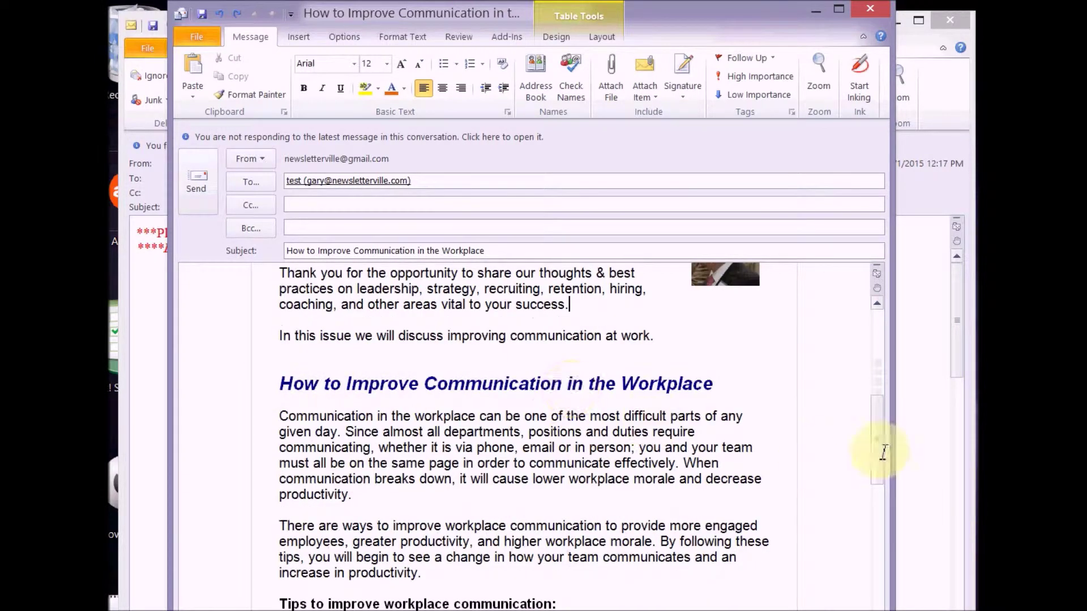
scroll(881, 451, down, 2)
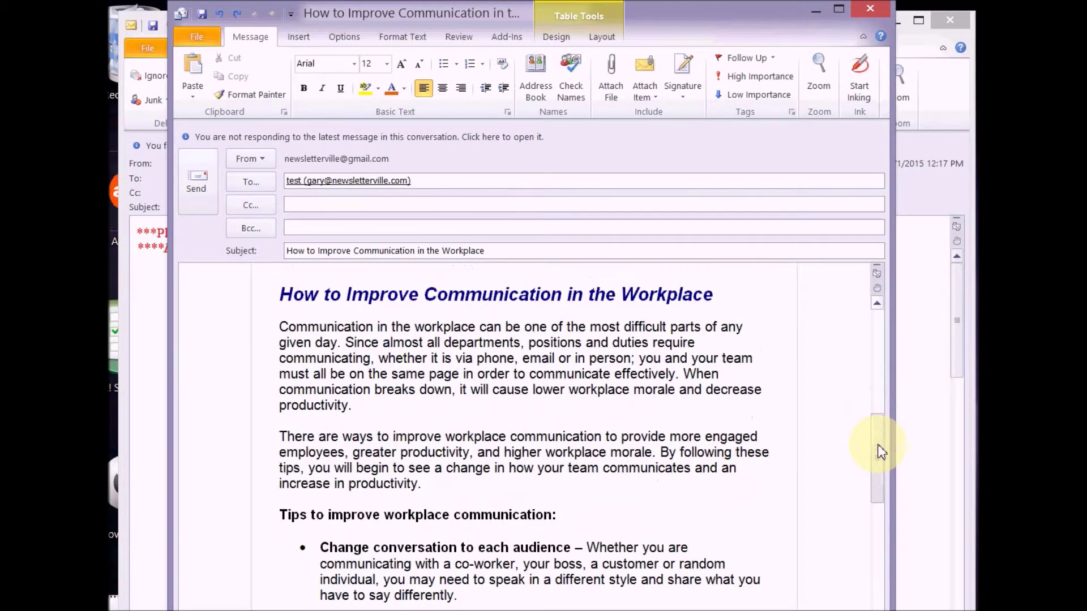
mouse_move(880, 451)
mouse_down()
mouse_move(880, 564)
mouse_move(877, 509)
mouse_up()
click(445, 461)
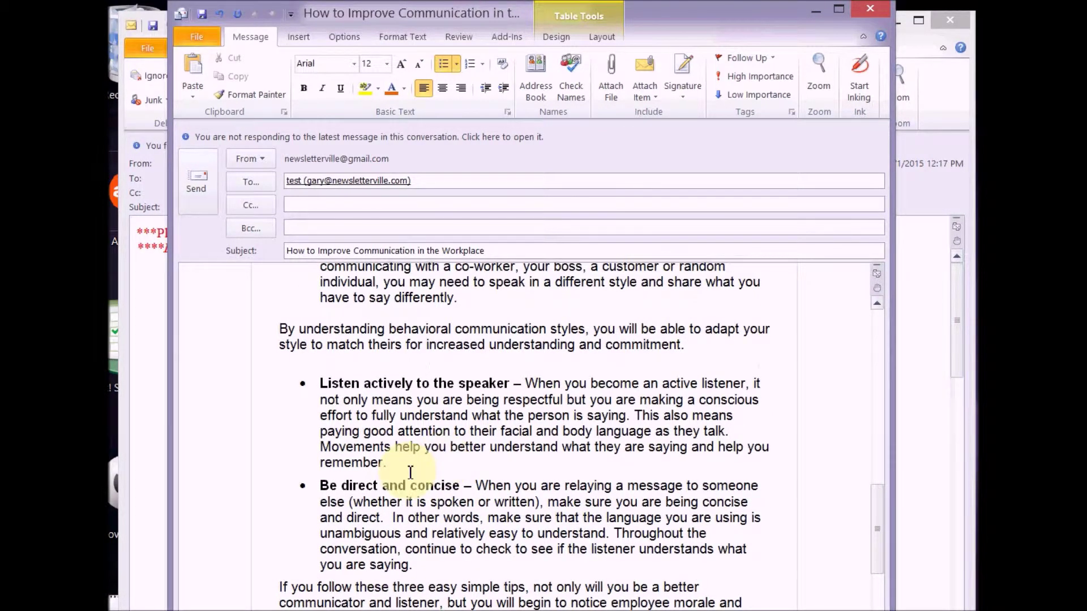
key(Return)
key(Return)
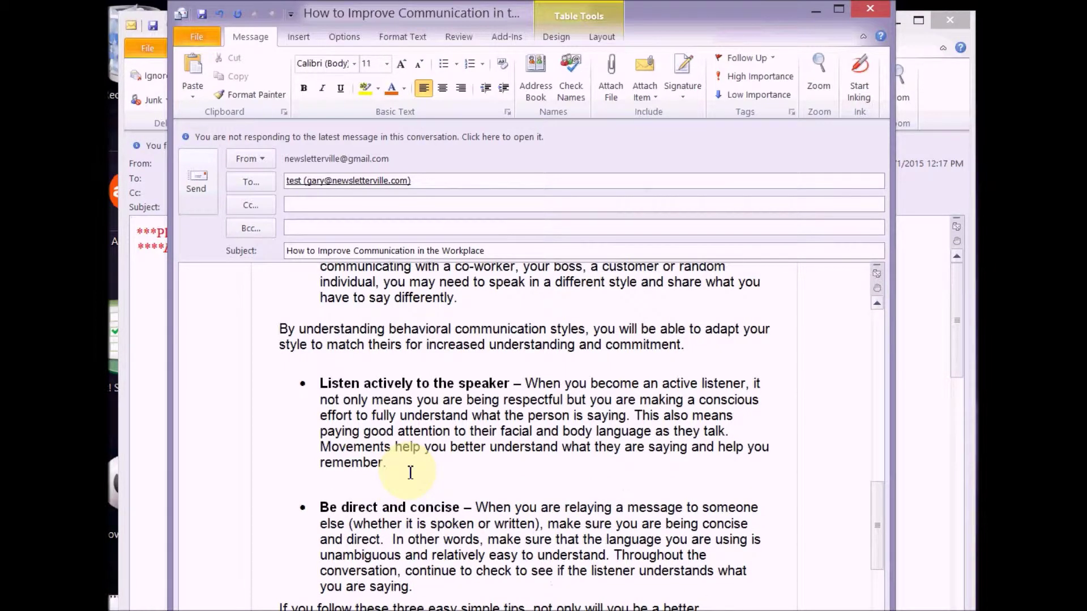
key(BackSpace)
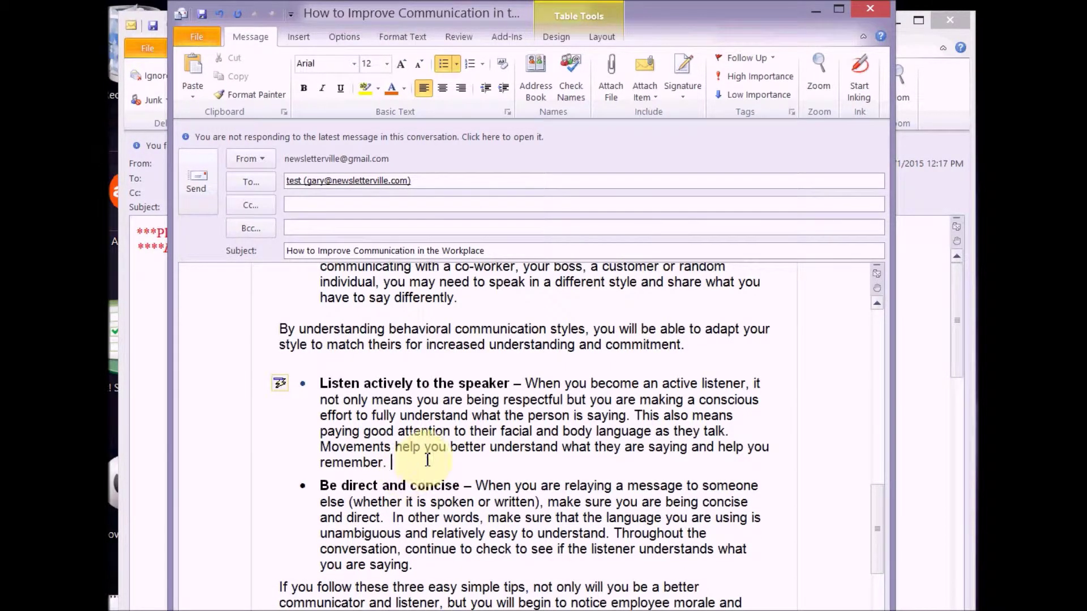
scroll(431, 458, down, 1)
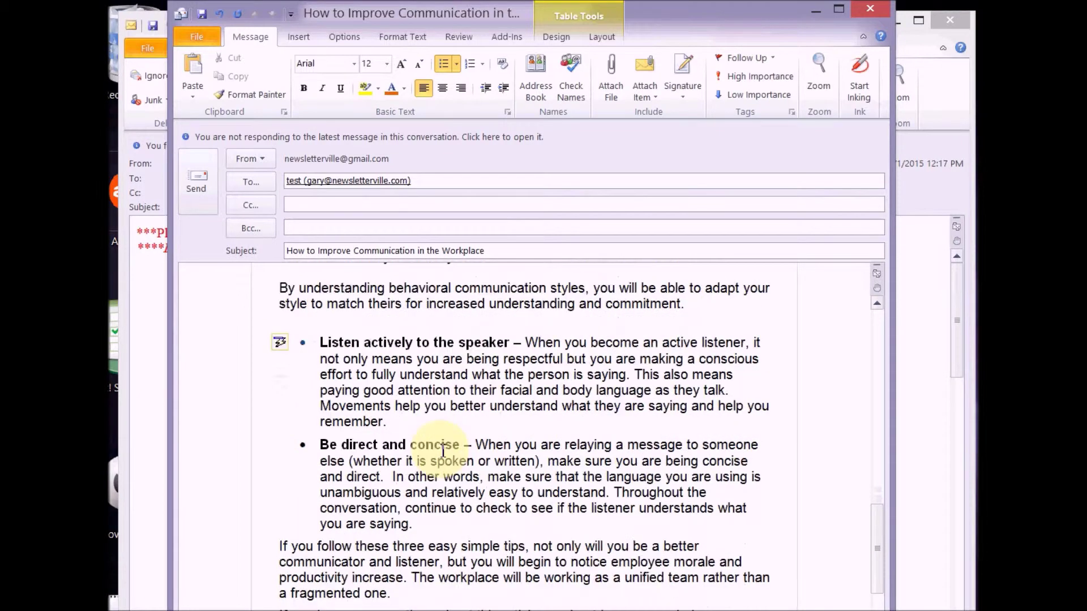
key(Return)
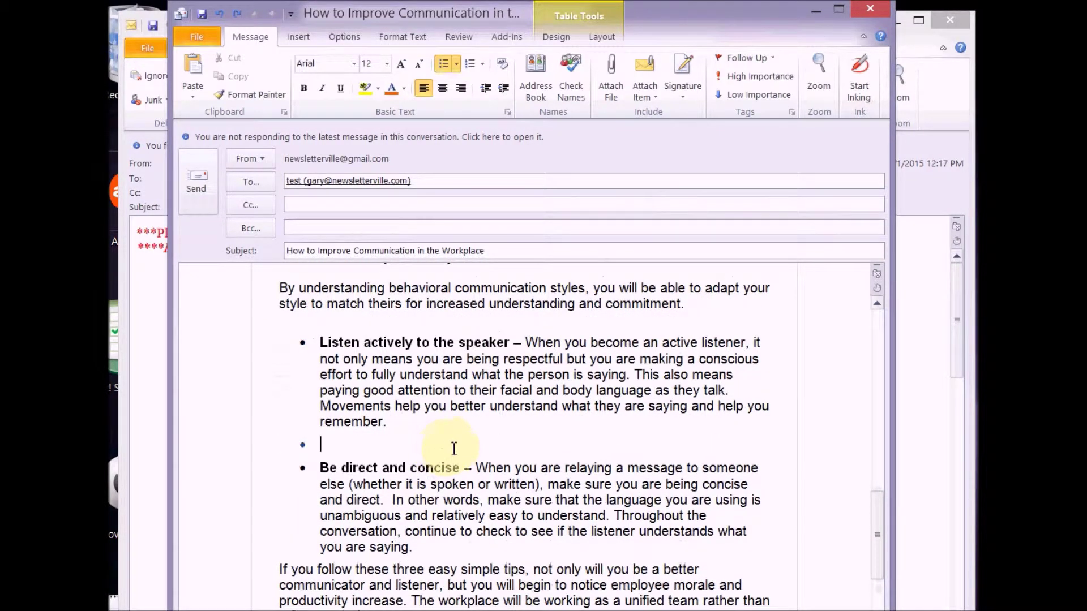
key(BackSpace)
scroll(456, 449, down, 5)
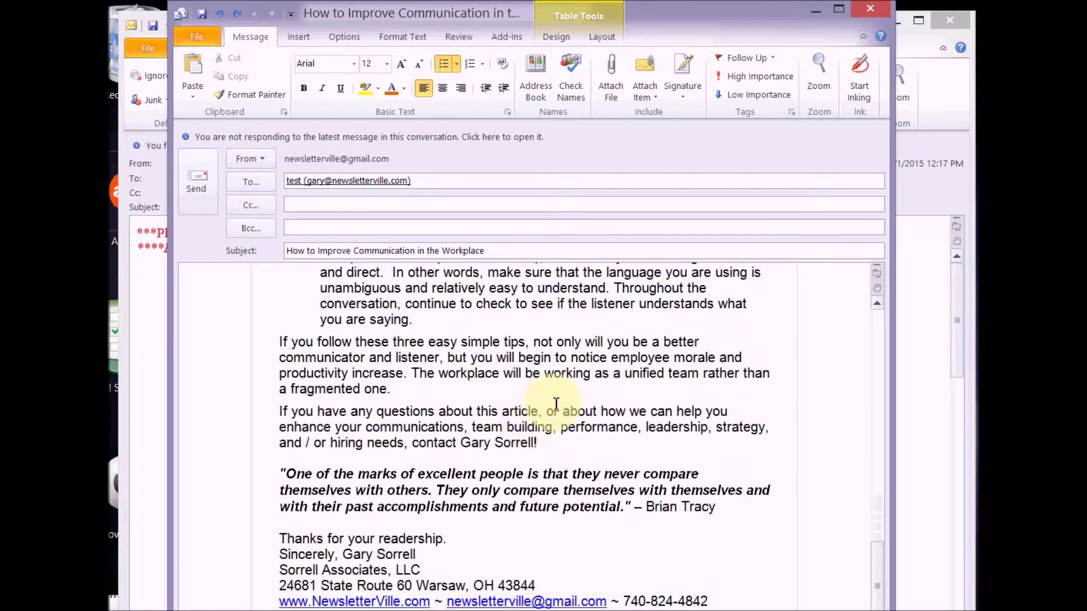
scroll(544, 404, down, 1)
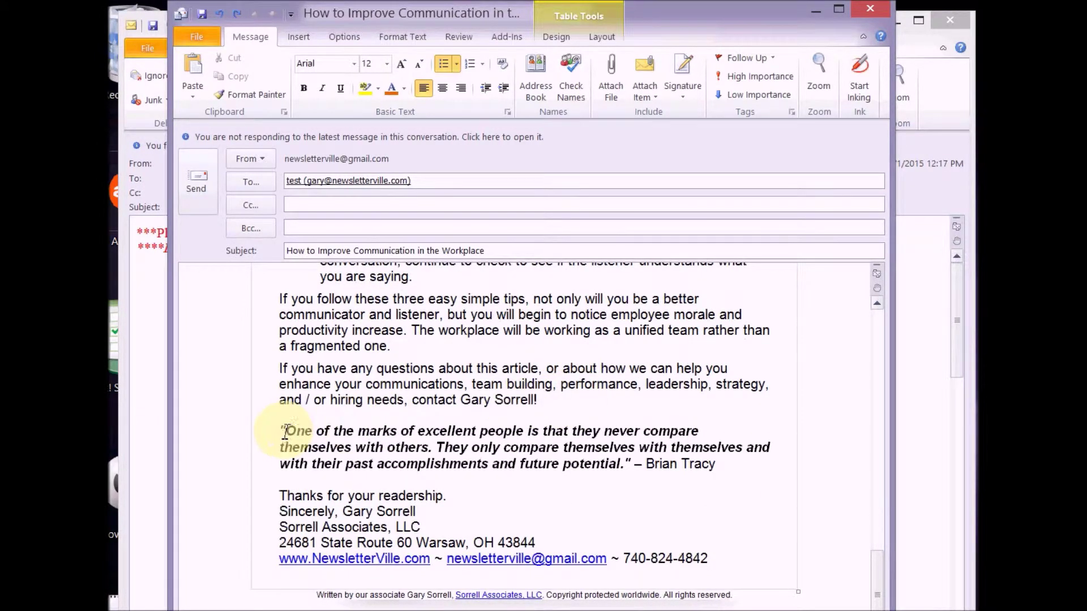
Remove the closing italic quote above the sign-off and copy the YouTube testimonials URL
drag(303, 430, 723, 464)
key(Delete)
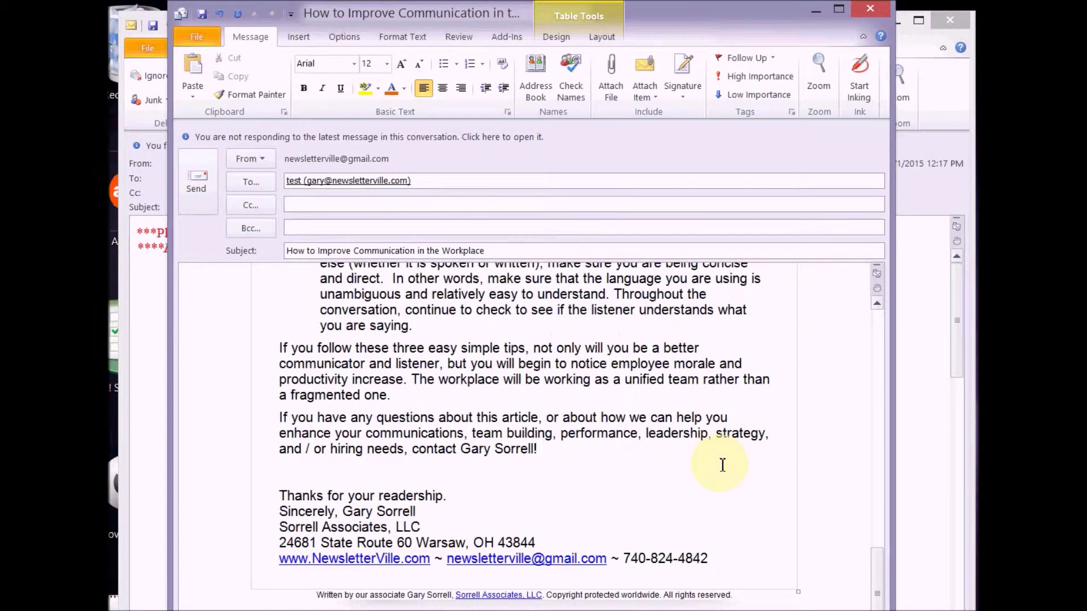
key(Return)
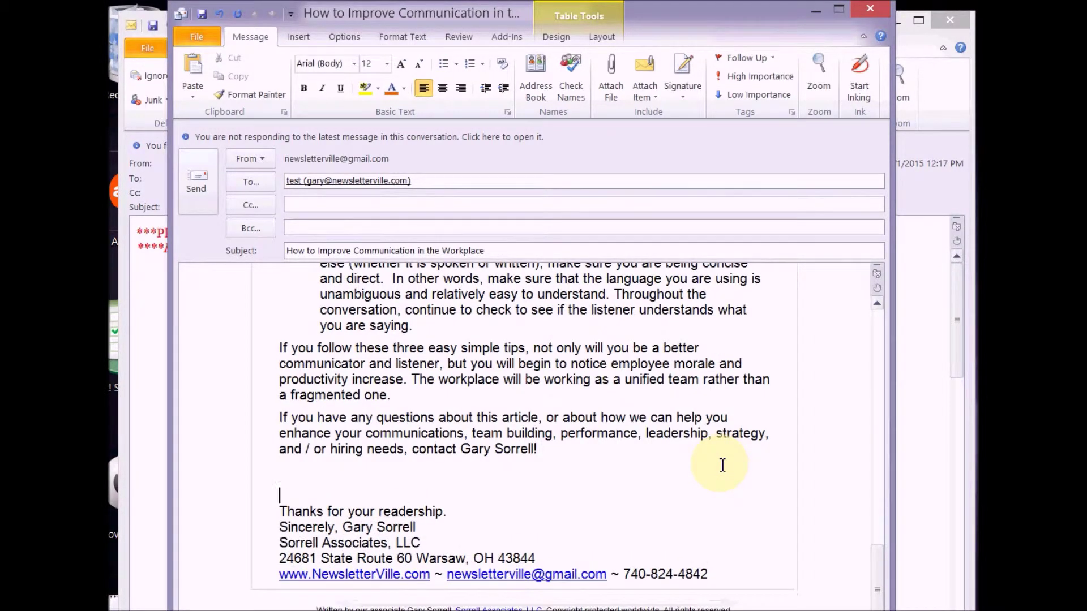
text(q)
key(BackSpace)
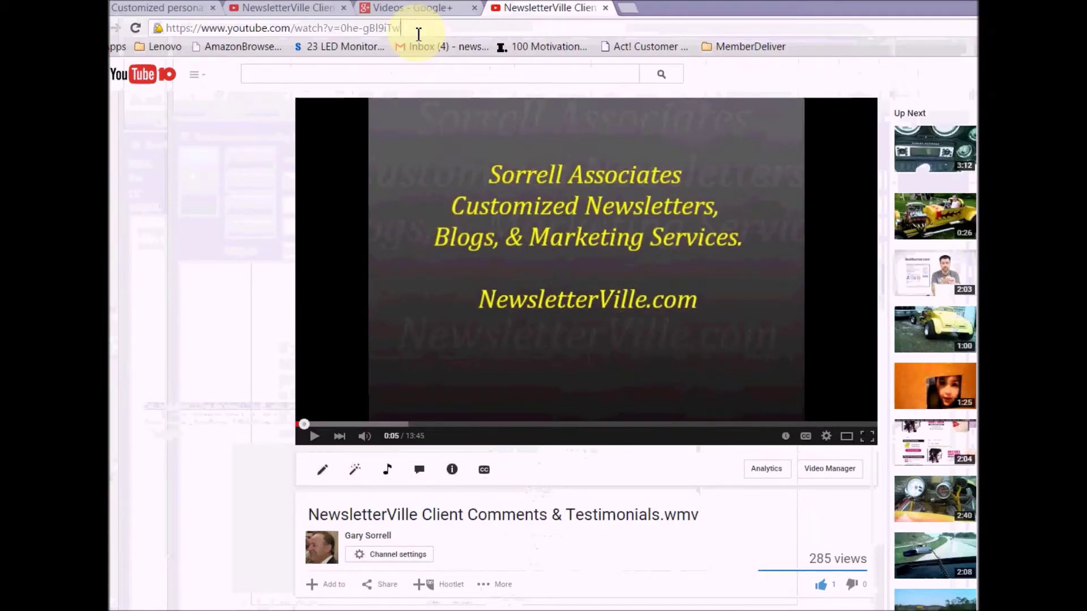
click(418, 32)
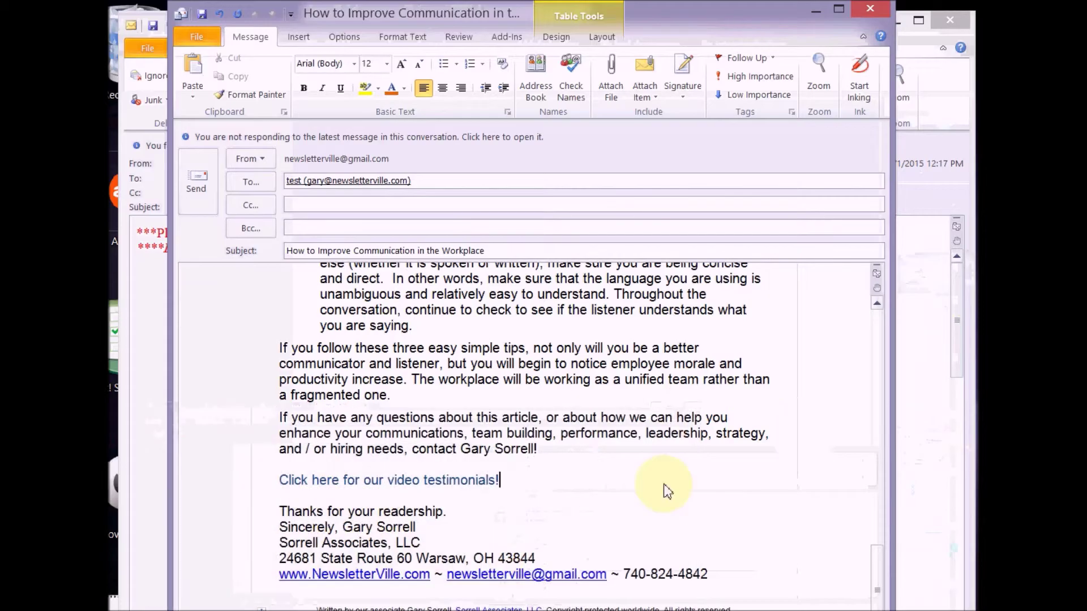
Link the testimonials line to the pasted YouTube URL, set to open in a new window
triple_click(281, 479)
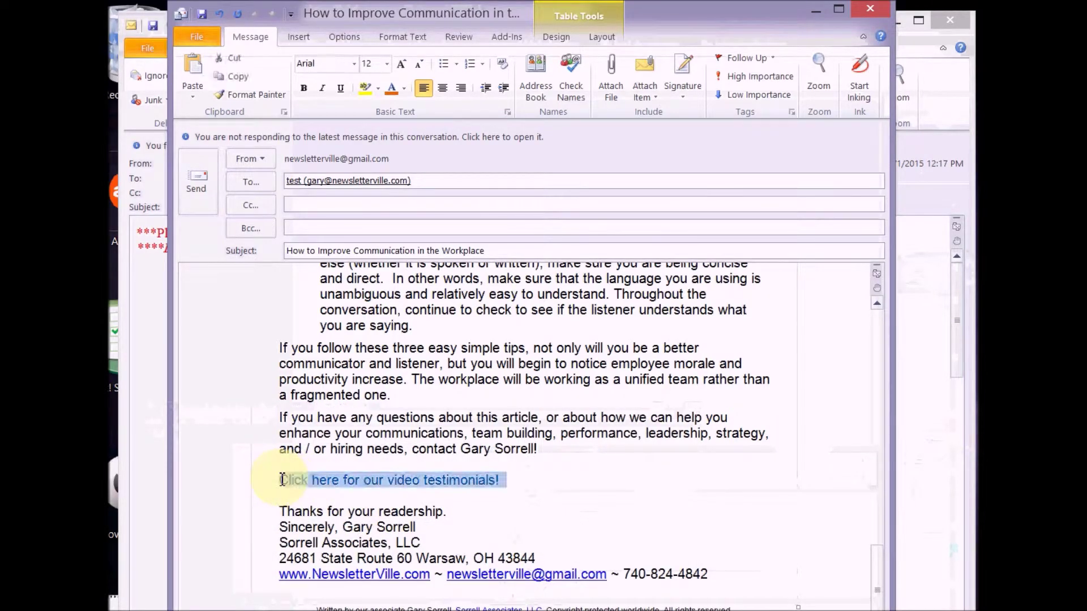
right_click(283, 479)
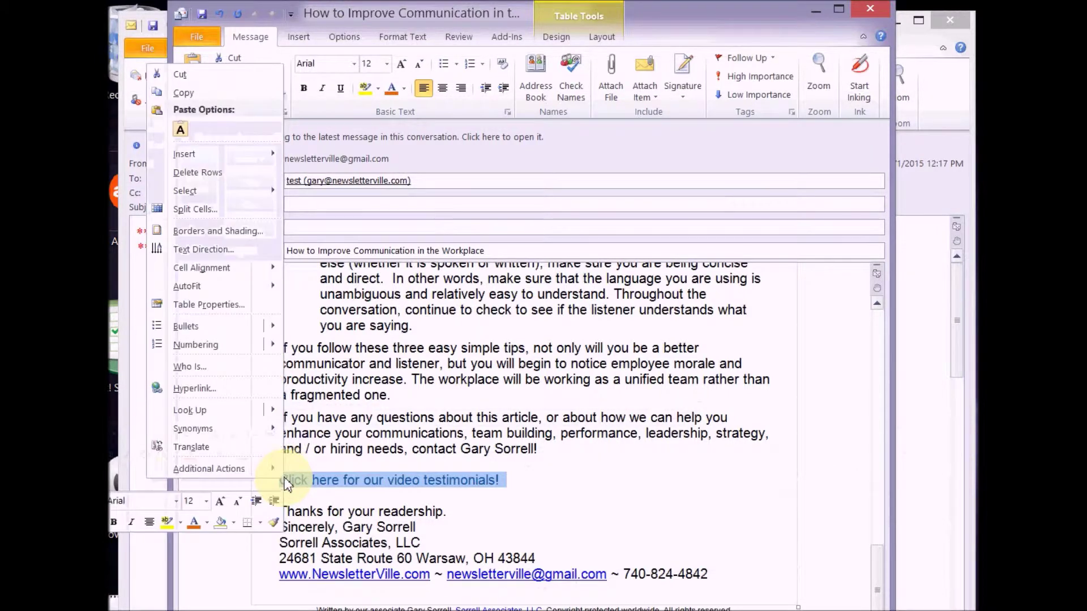
click(229, 388)
text(https://www.youtube.com/watch?v=0he-gBI9iTw)
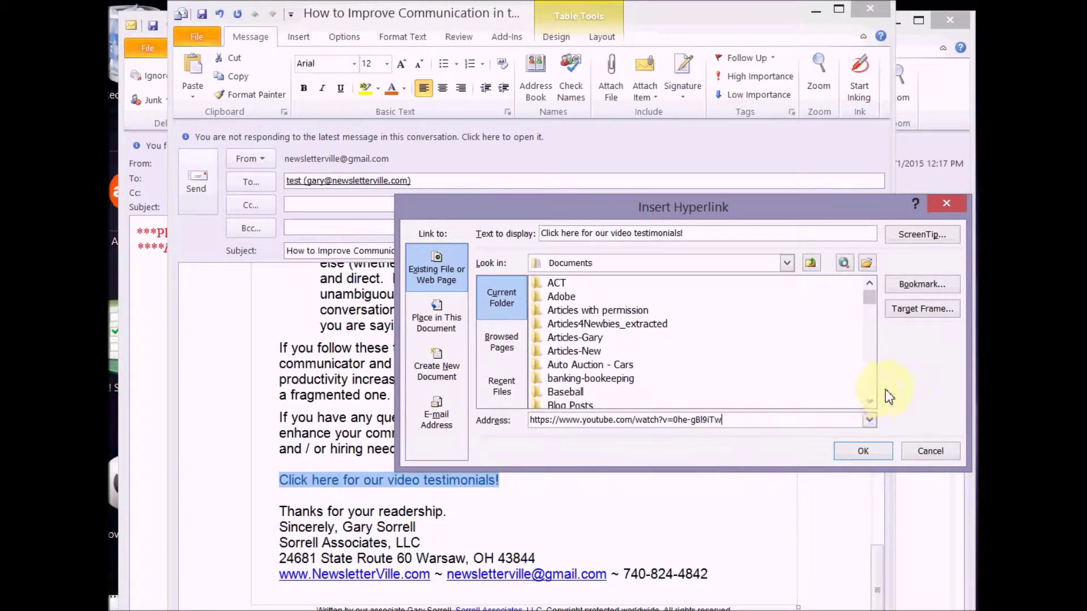
click(913, 309)
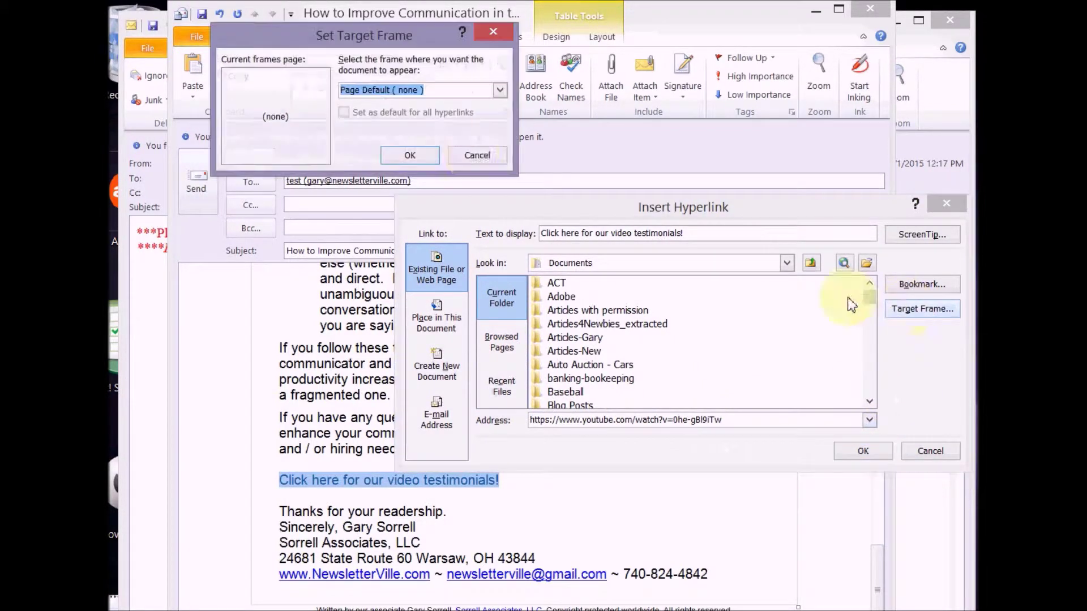
click(501, 94)
click(412, 137)
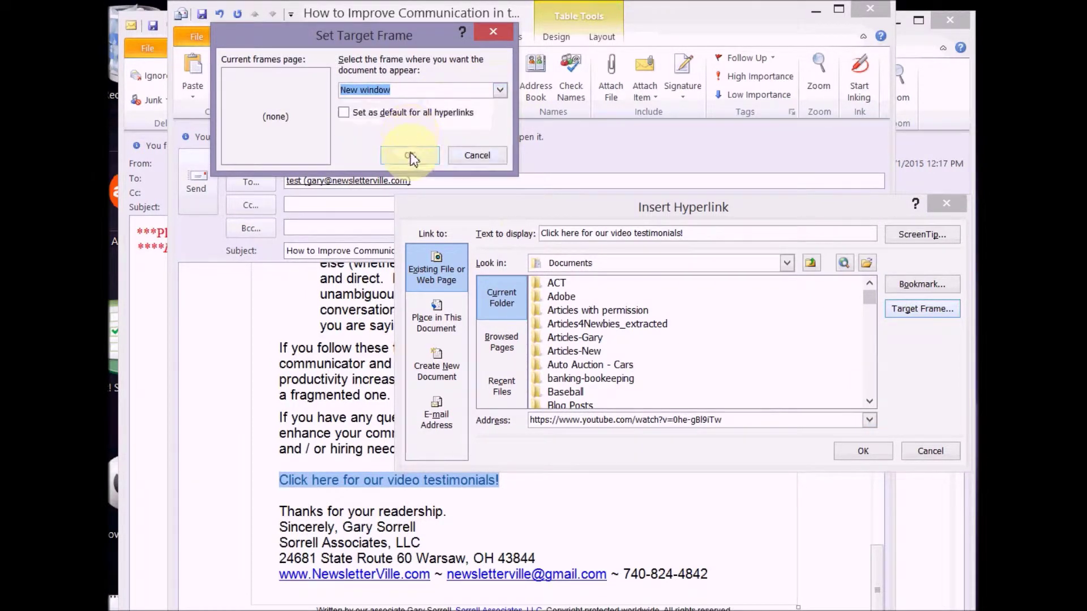
click(410, 157)
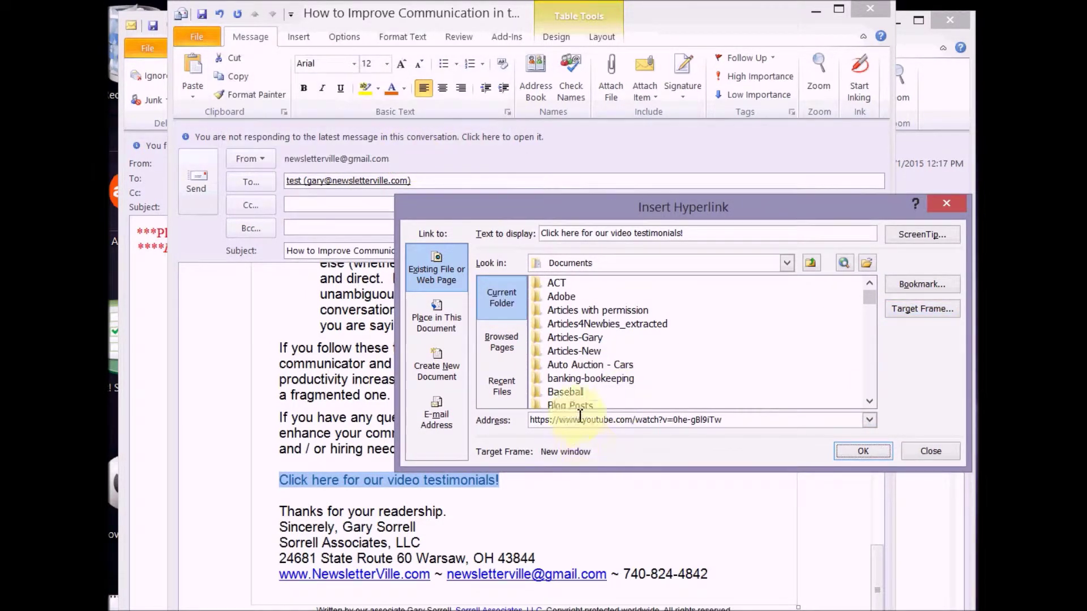
click(841, 460)
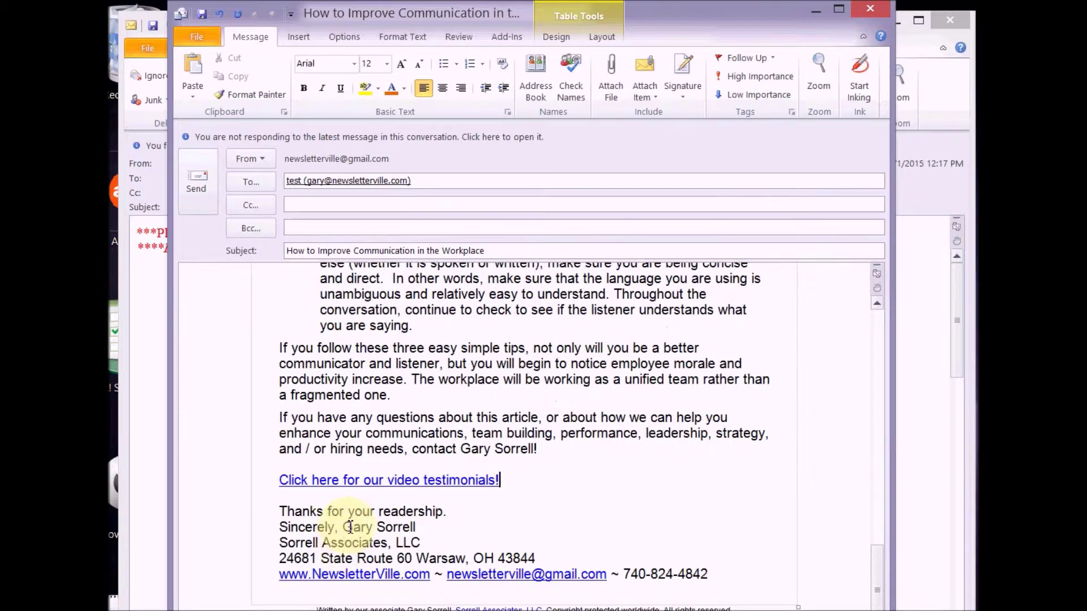
Delete the 'Written by our associate…' credit from the footer, keeping only the copyright notice
drag(343, 527, 410, 530)
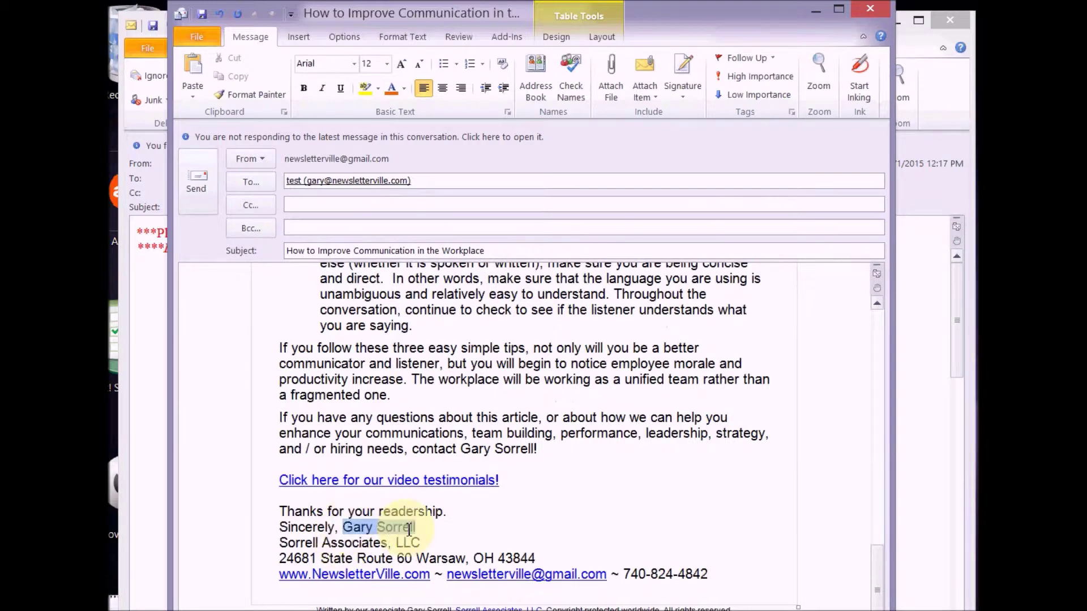
click(304, 545)
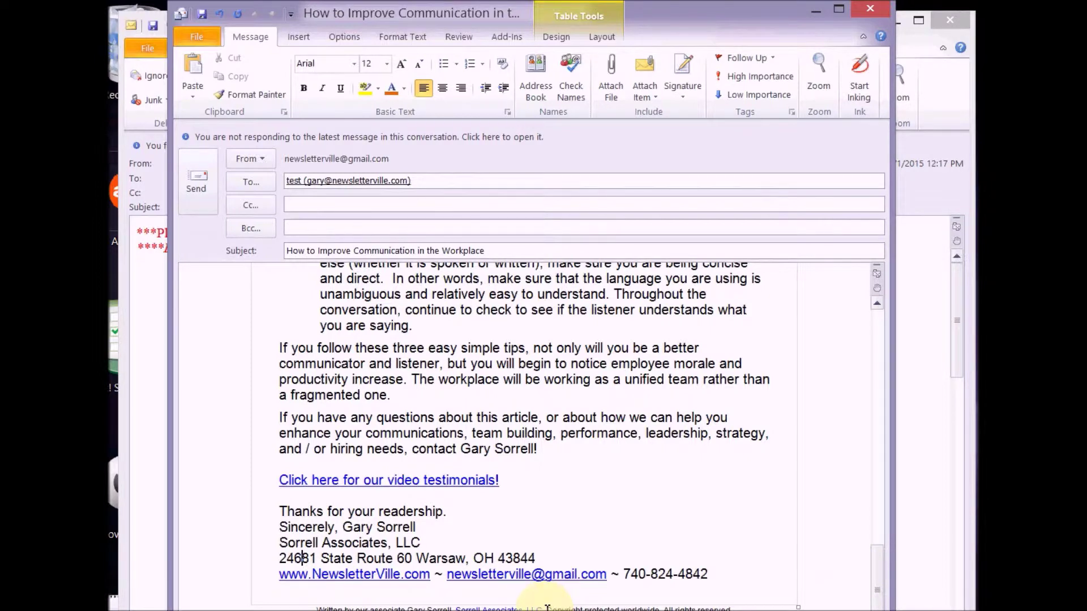
drag(547, 607, 333, 608)
key(Delete)
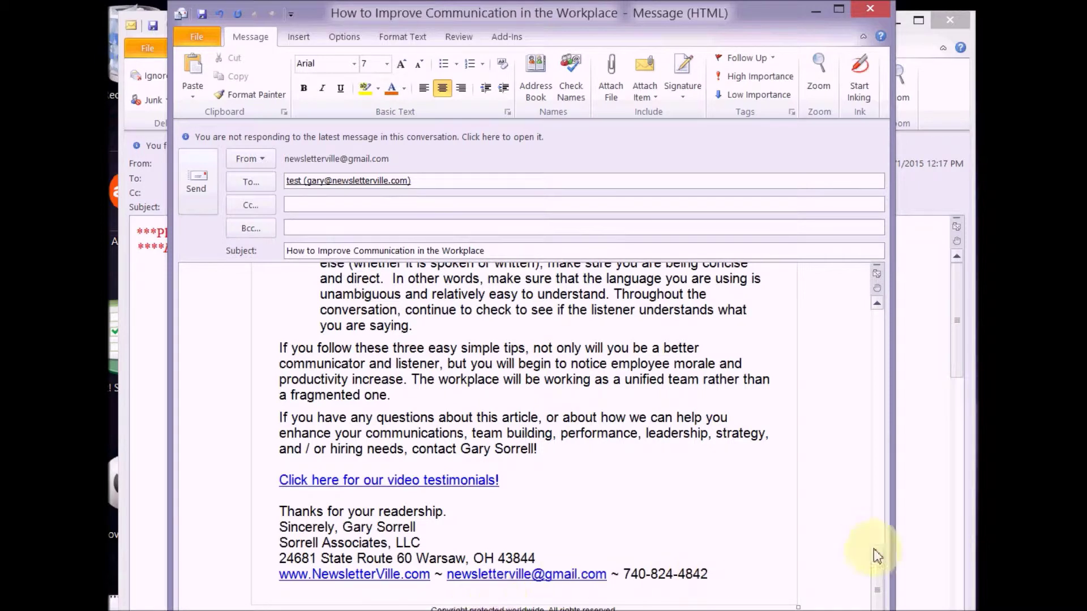
drag(882, 588, 882, 321)
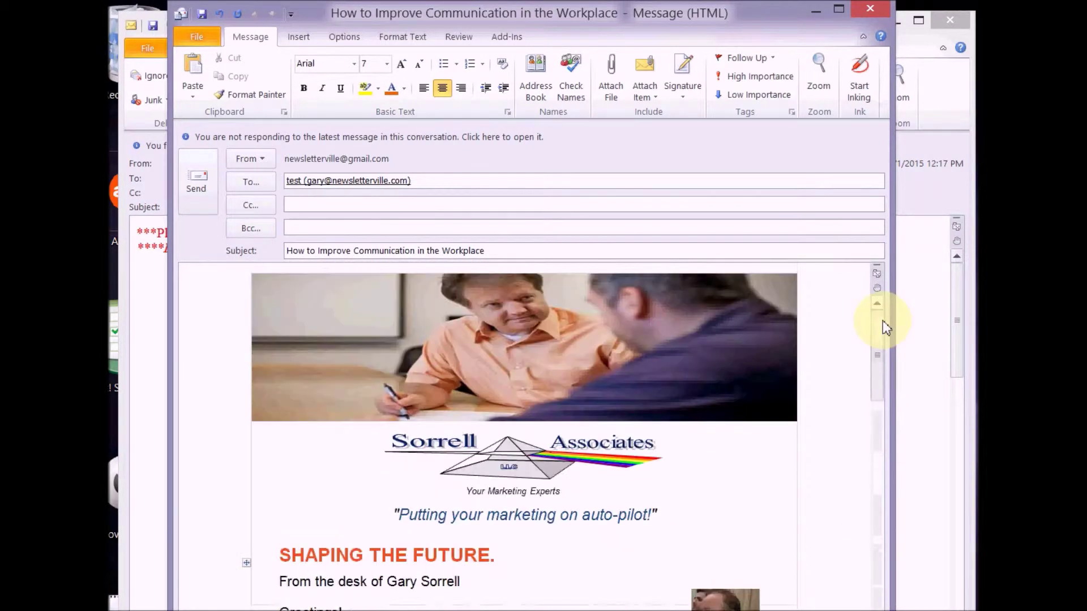
drag(882, 361, 877, 312)
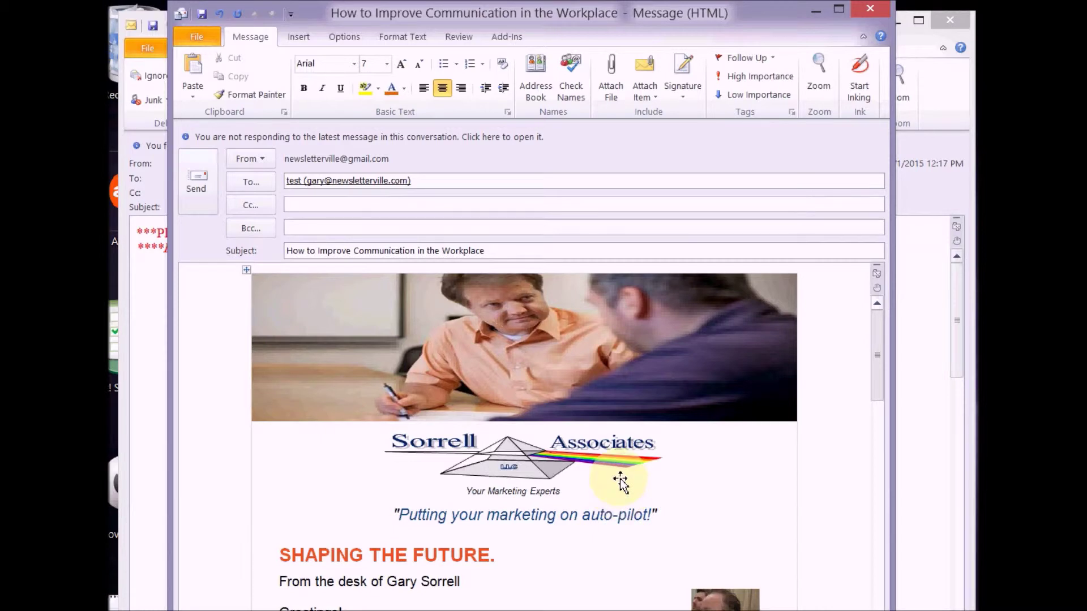
scroll(622, 498, down, 5)
scroll(627, 453, down, 10)
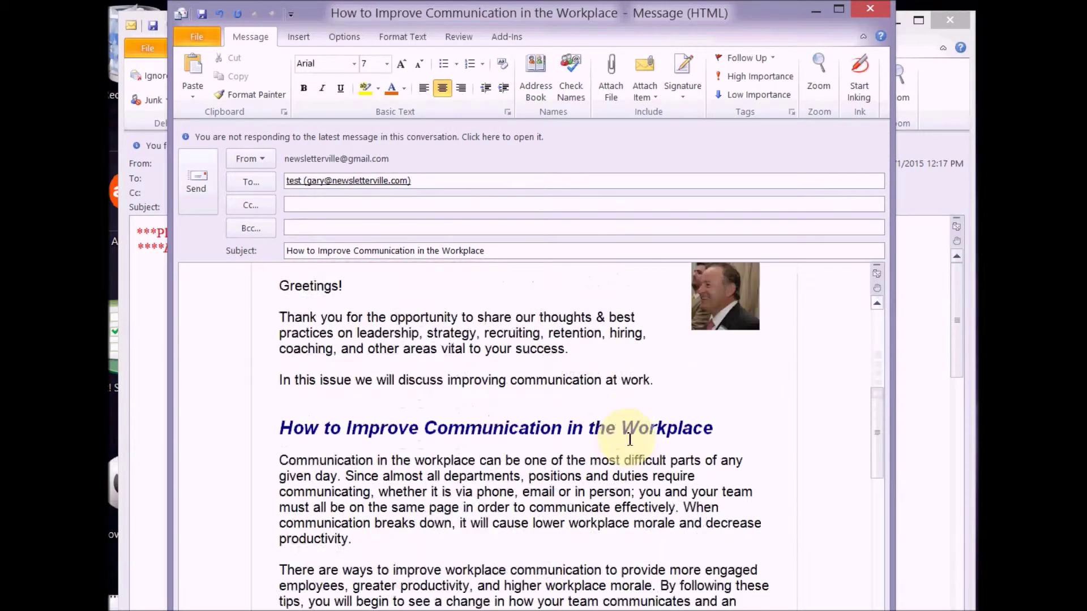
scroll(626, 430, up, 15)
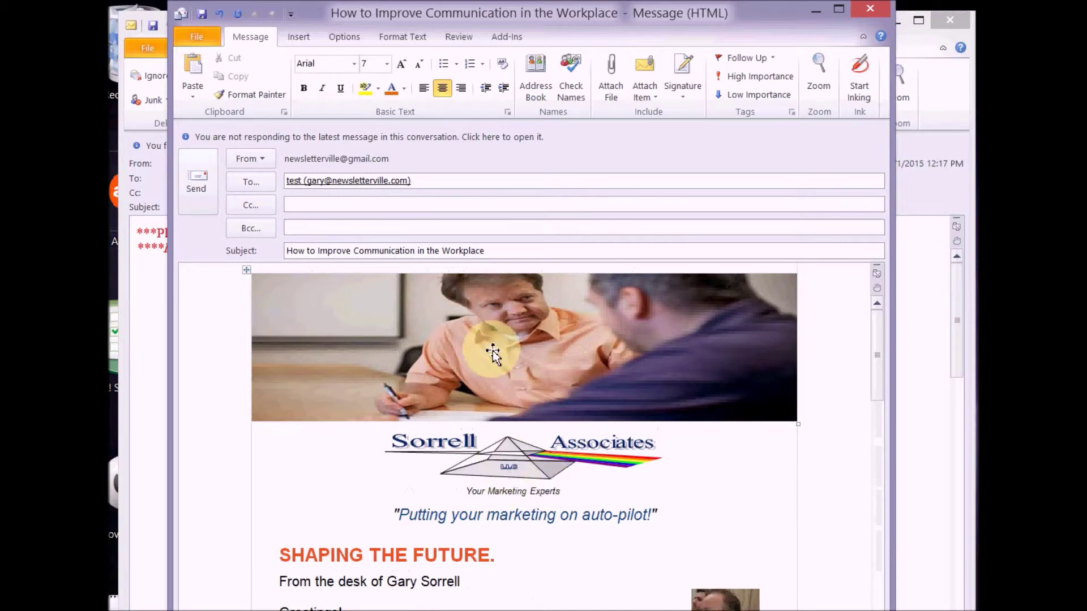
drag(513, 450, 696, 340)
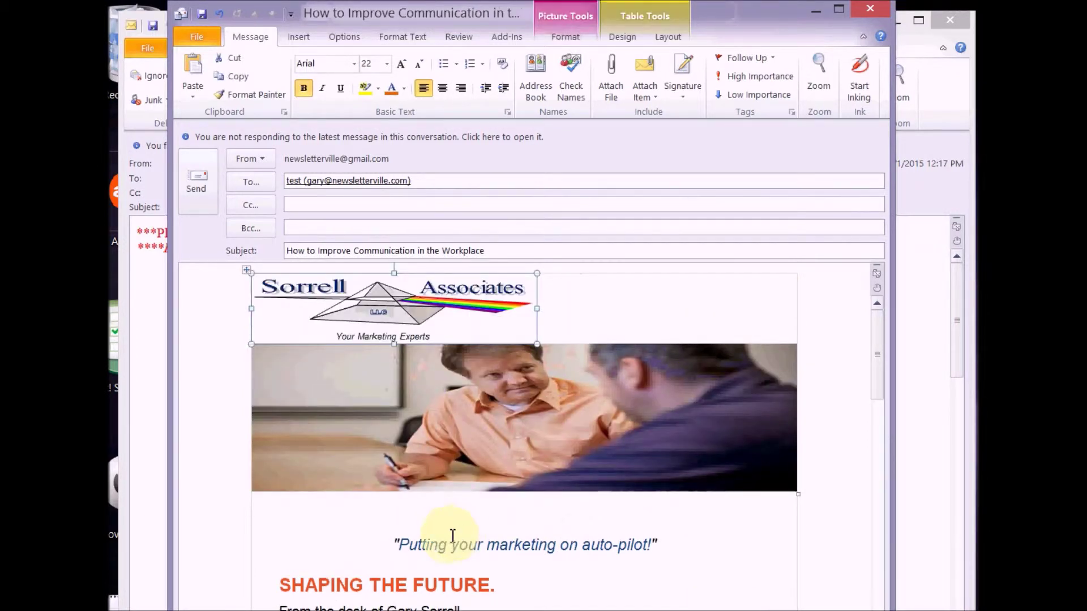
key(ctrl+z)
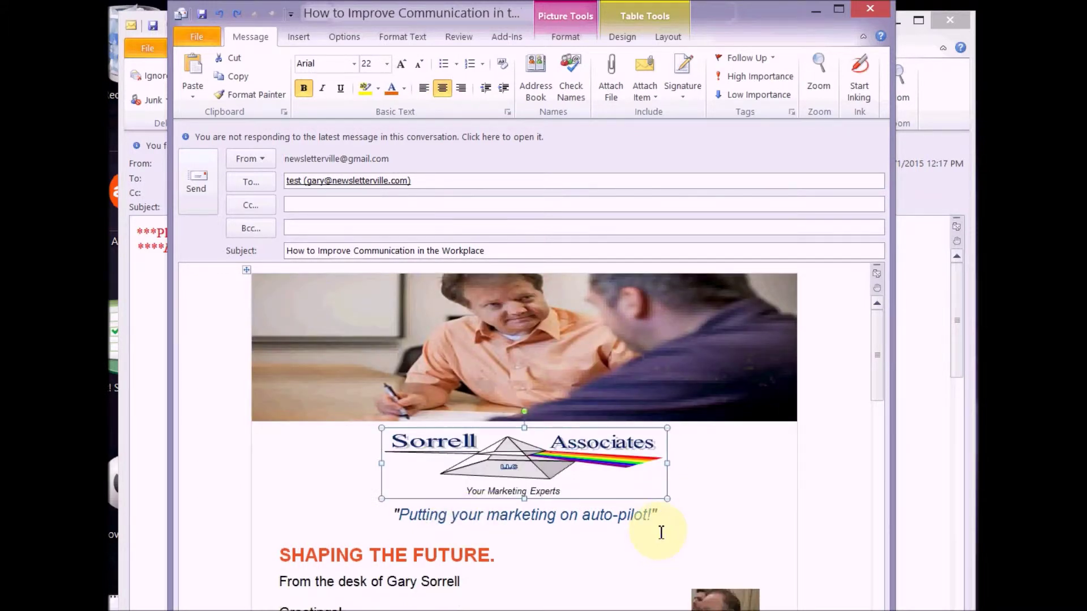
click(664, 522)
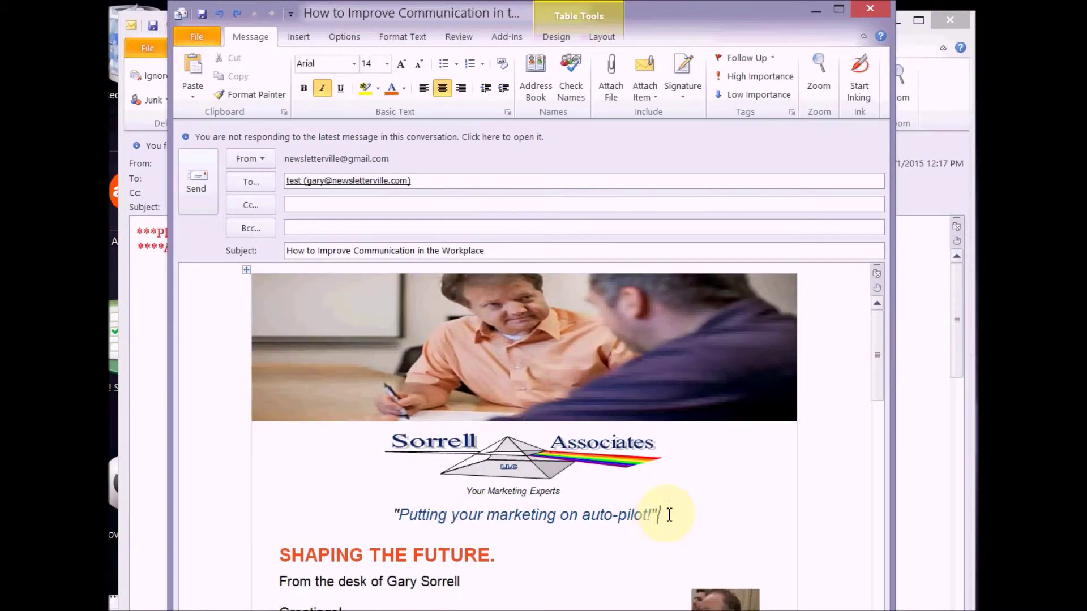
Send the test newsletter, then refresh the receiving inbox with F9 and open the 4:02 PM copy
click(198, 178)
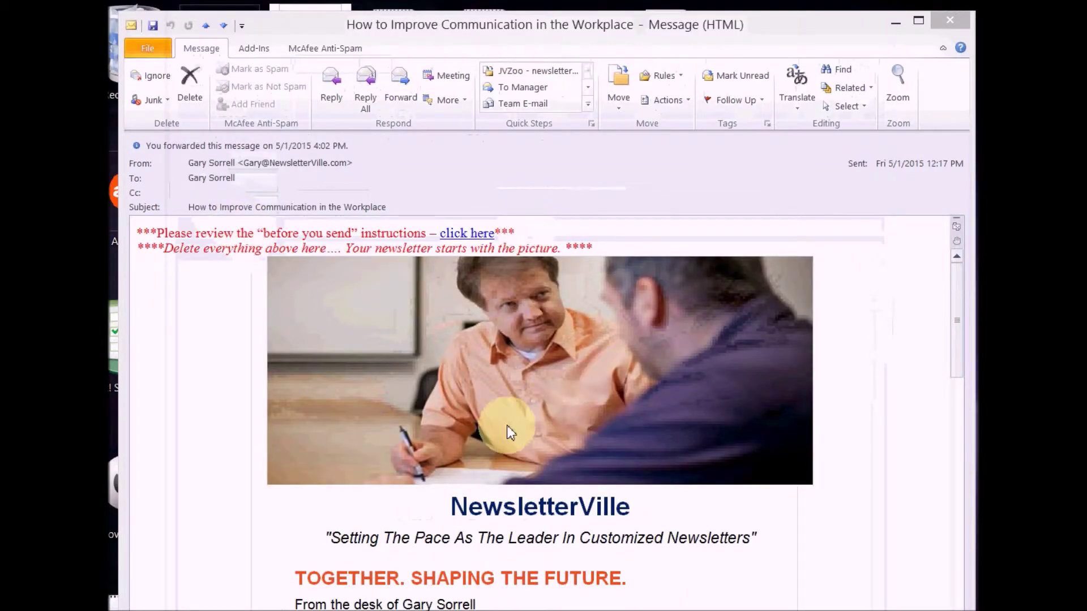
click(948, 21)
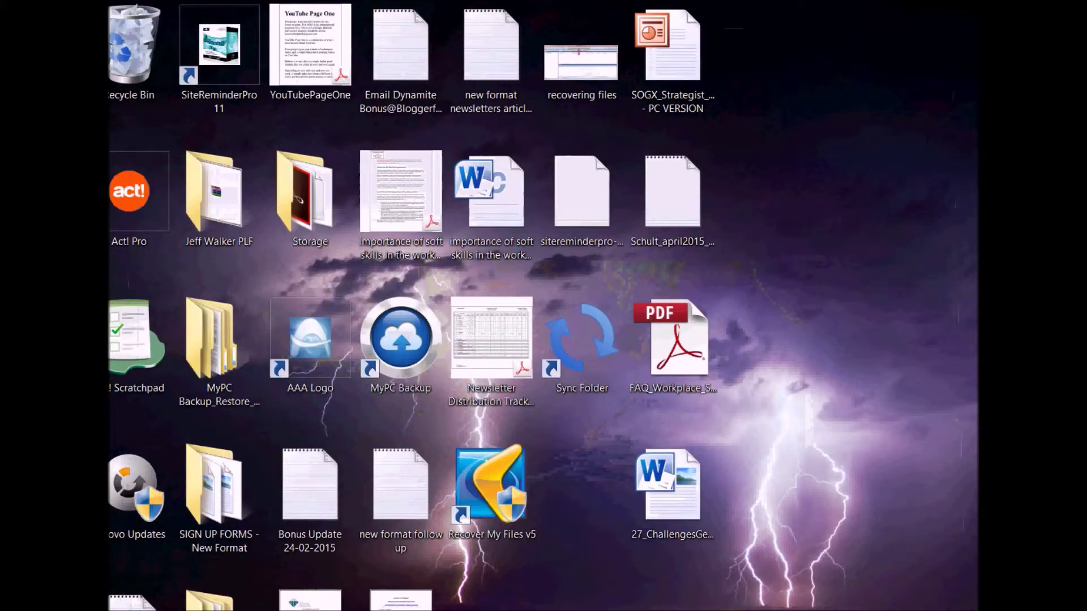
key(alt+Tab)
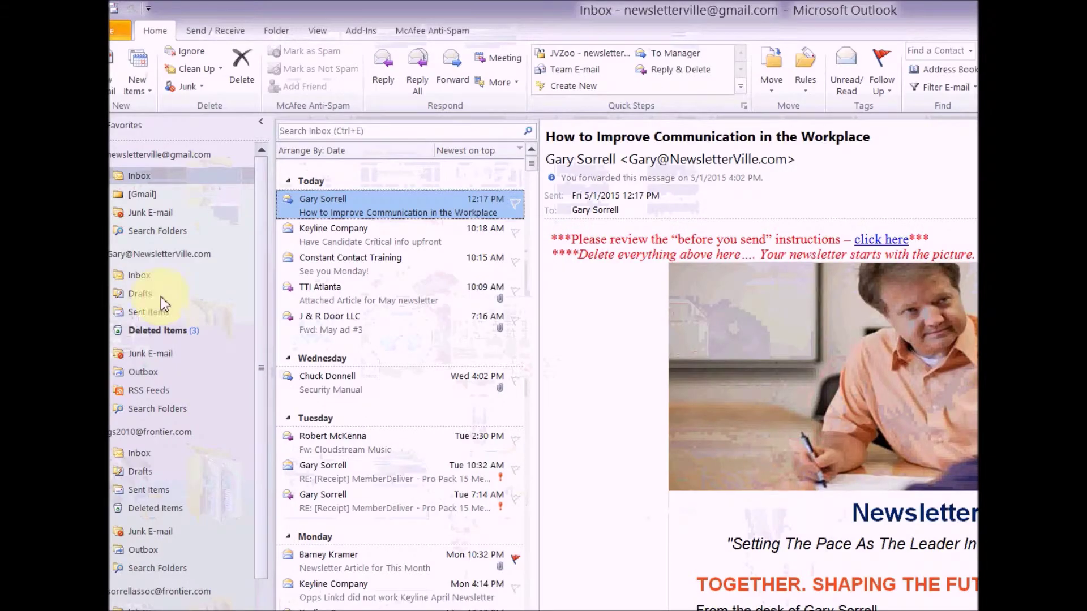
click(142, 273)
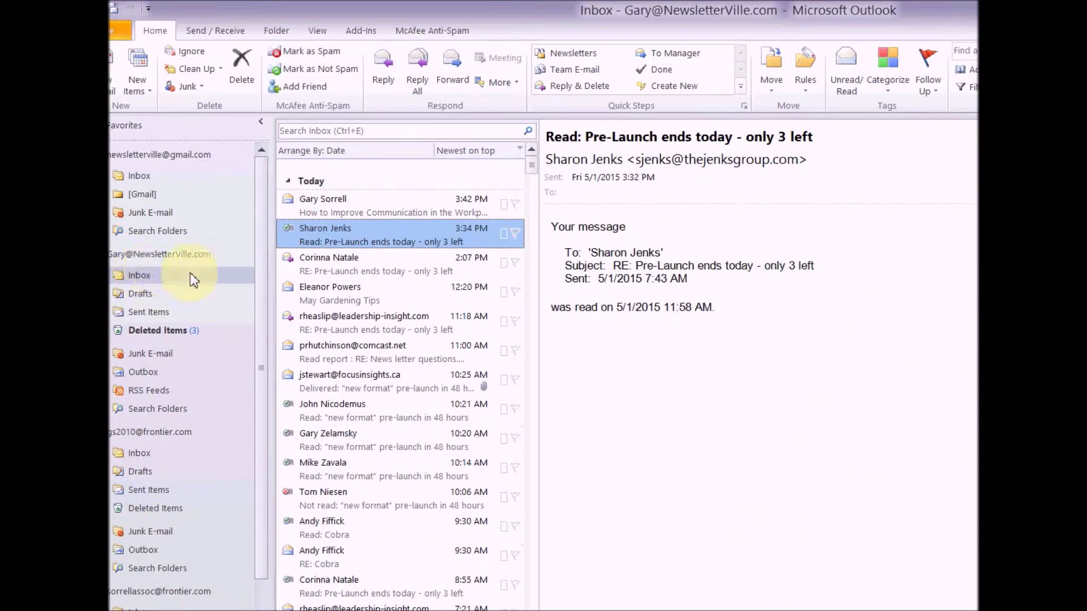
key(F9)
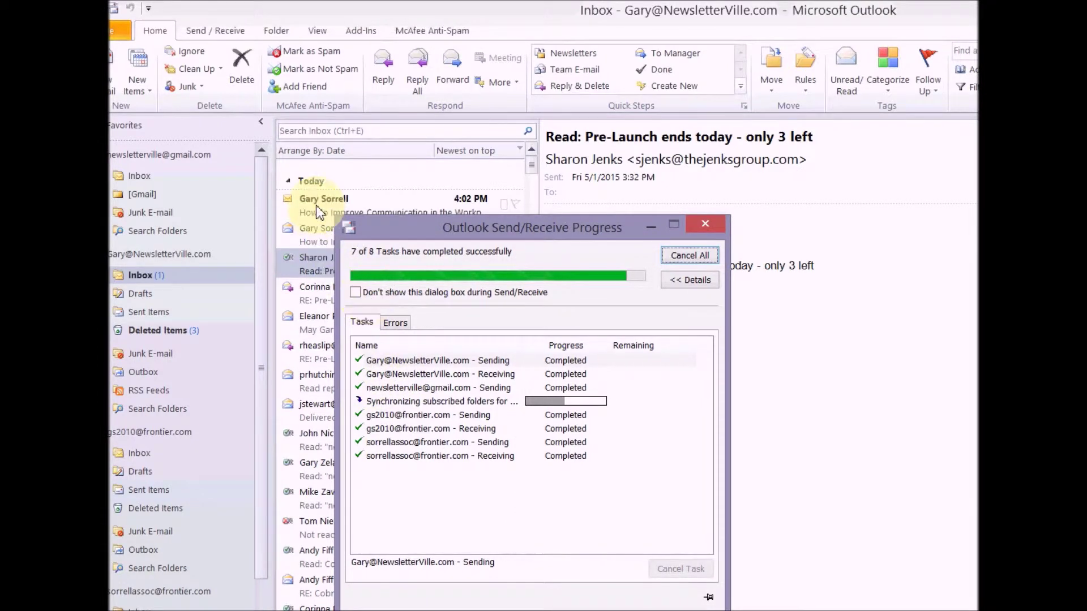
click(313, 207)
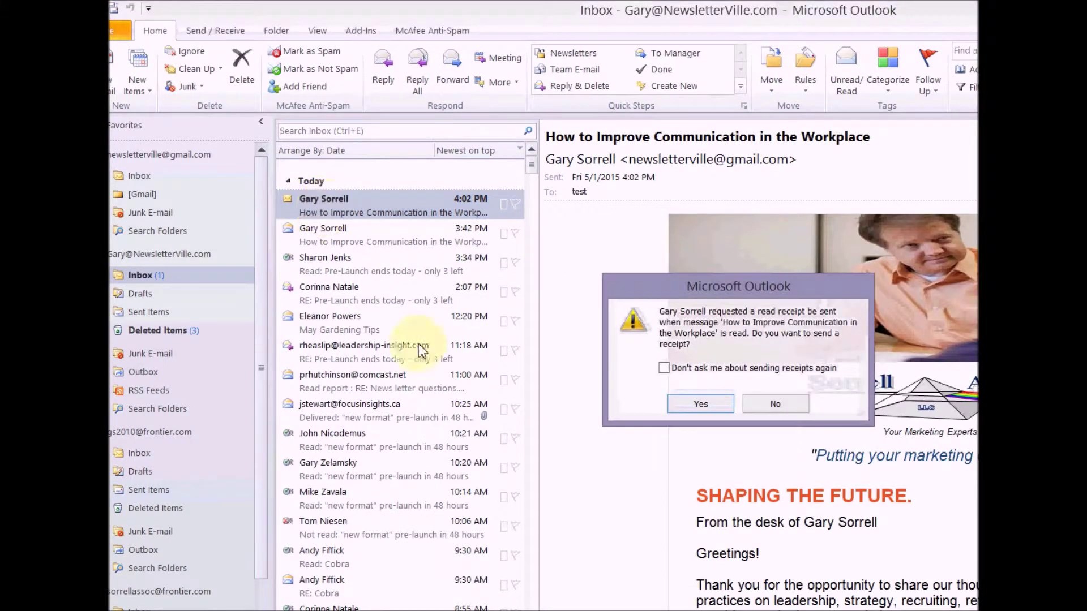
Decline the read receipt, open the received newsletter in its own window, and follow the testimonials link
click(785, 411)
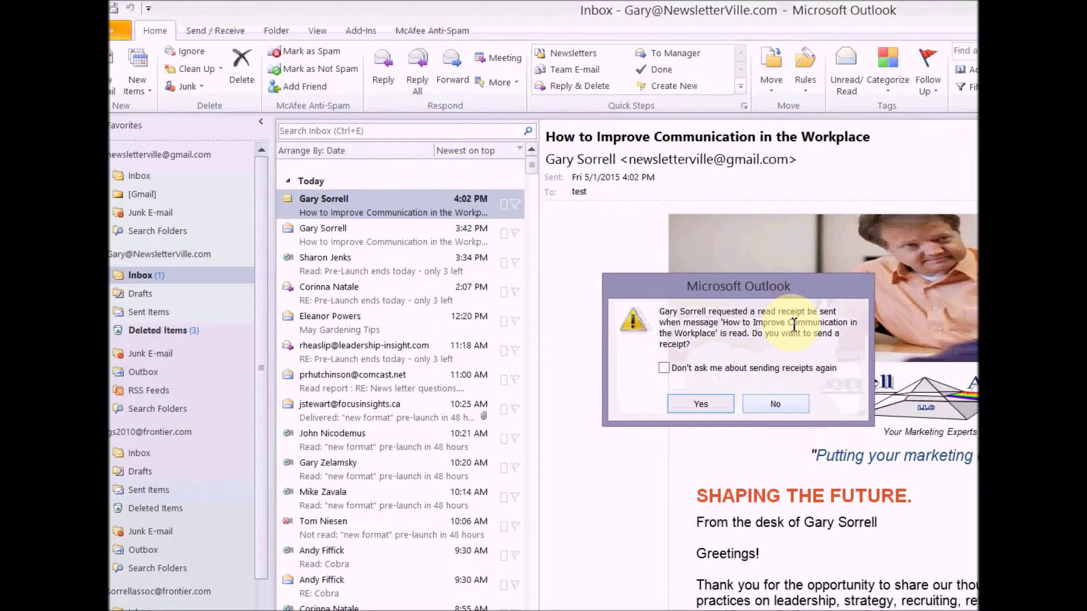
click(776, 405)
double_click(326, 212)
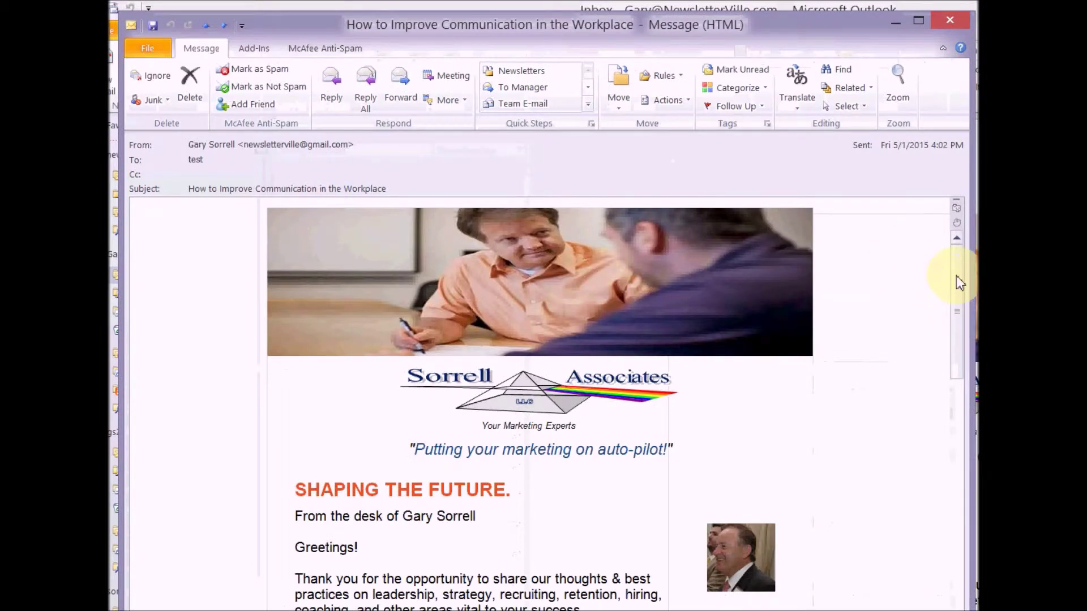
drag(961, 281, 963, 610)
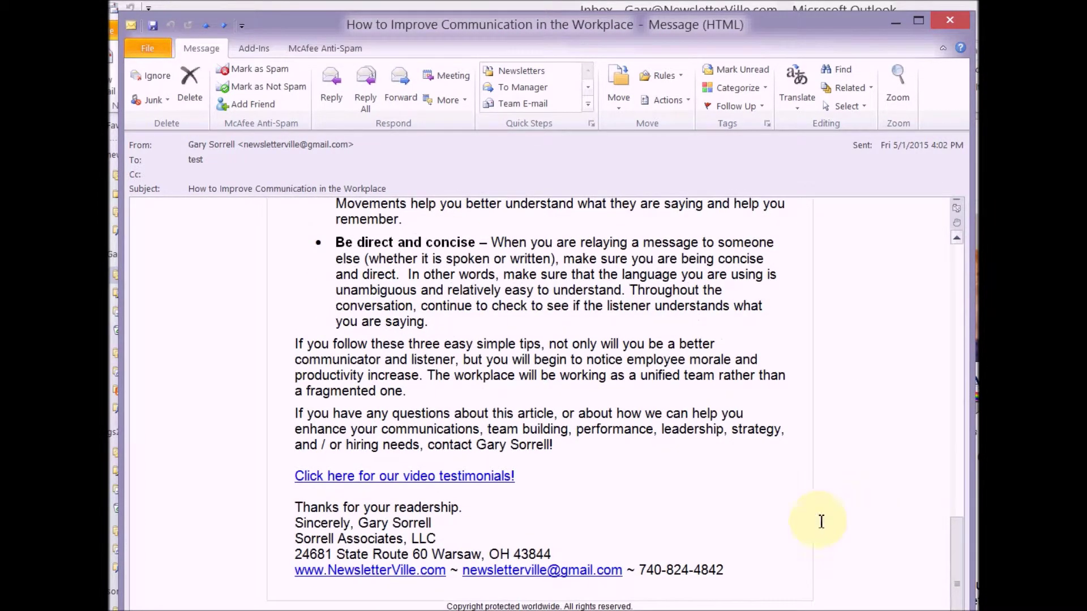
click(466, 479)
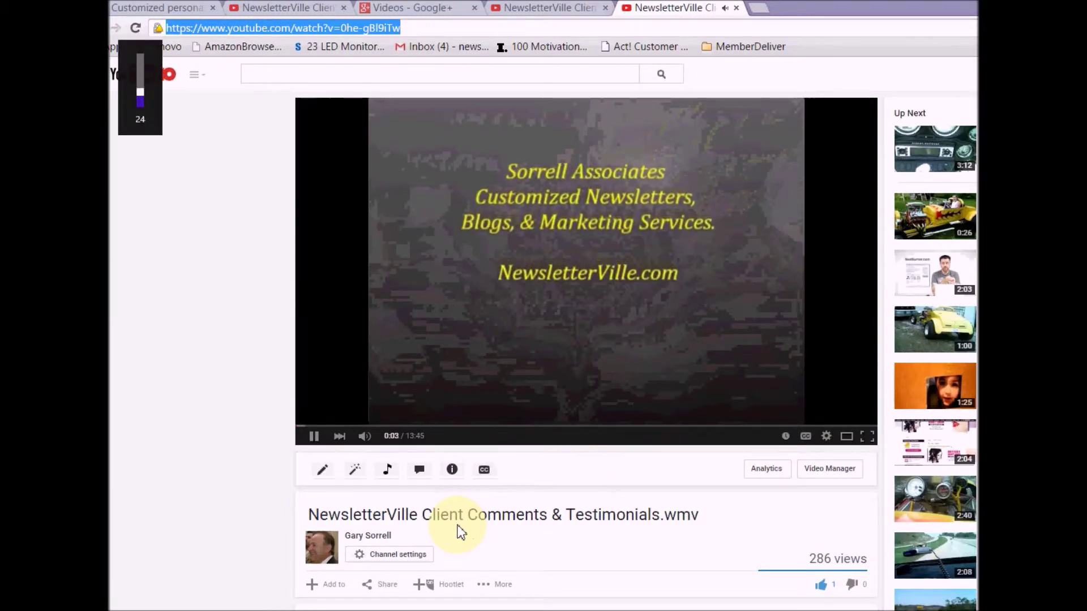
Raise the volume and pause the NewsletterVille Client Comments & Testimonials video at 0:07
key(XF86AudioRaiseVolume)
key(XF86AudioRaiseVolume)
key(XF86AudioRaiseVolume)
key(XF86AudioRaiseVolume)
key(XF86AudioRaiseVolume)
key(XF86AudioRaiseVolume)
key(XF86AudioRaiseVolume)
key(XF86AudioRaiseVolume)
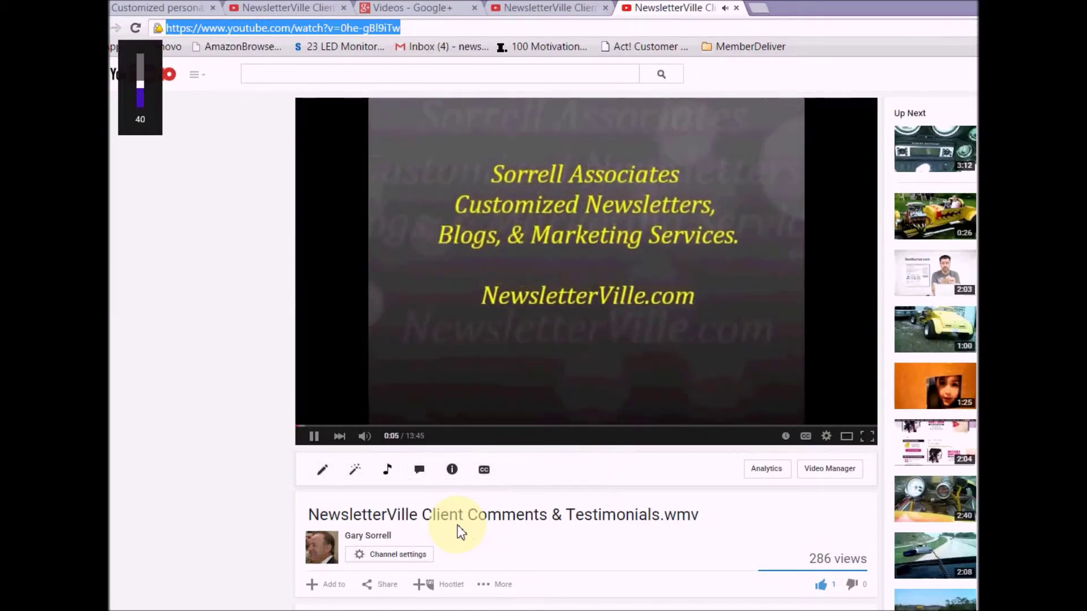
click(311, 436)
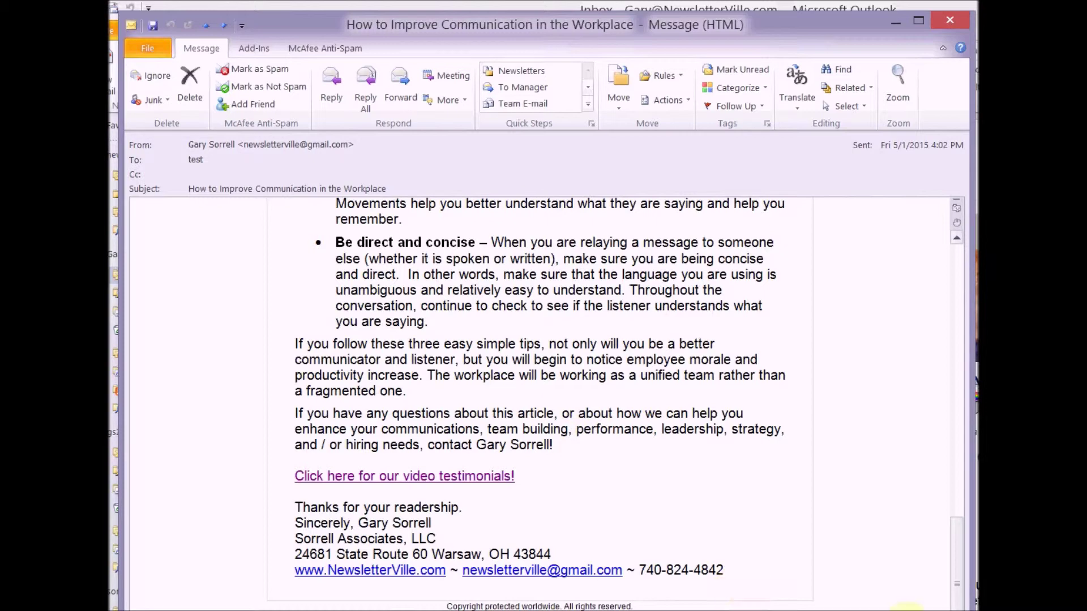
drag(962, 588, 958, 286)
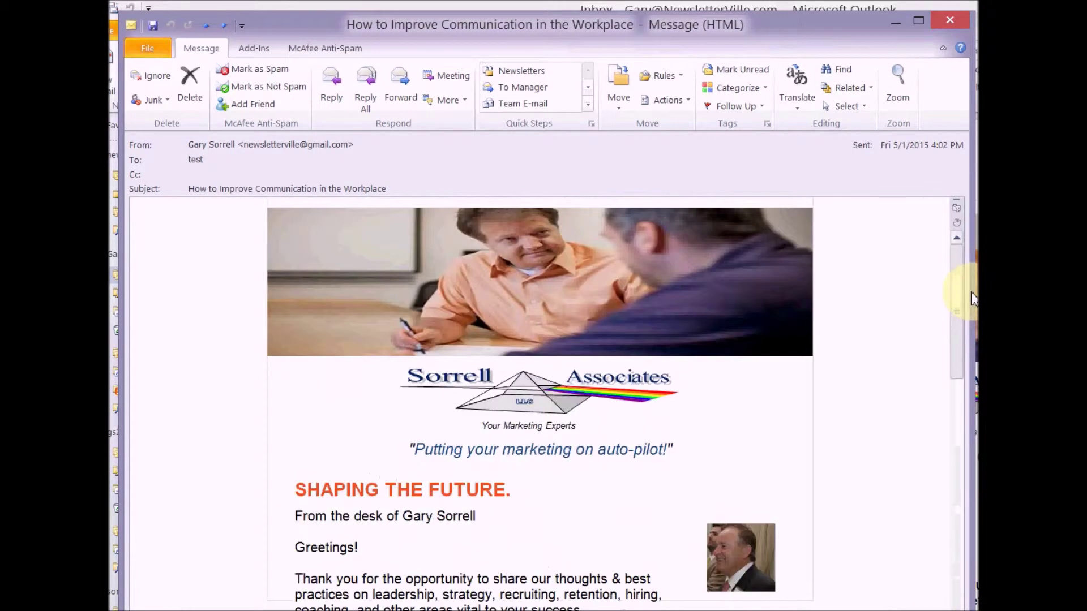